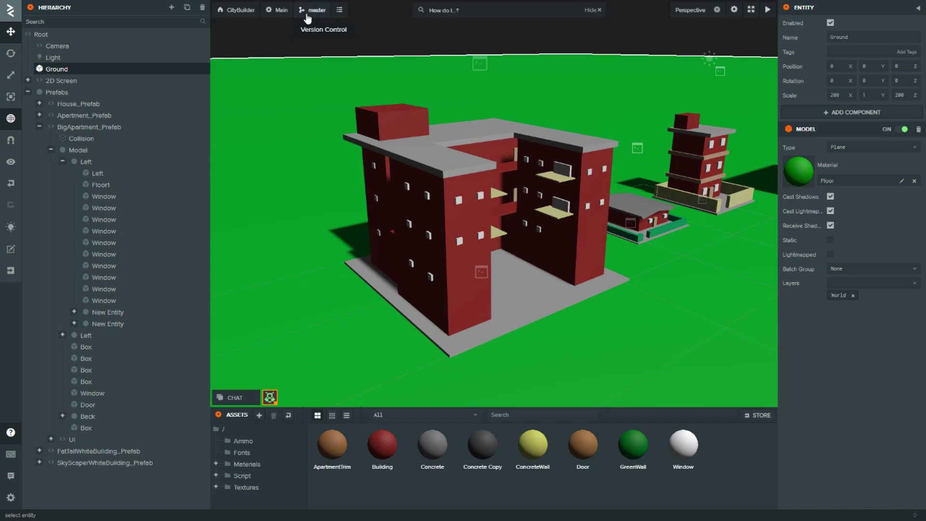
Step: Open version control and examine the master branch's checkpoint history back to its initial checkpoint
left_click(307, 15)
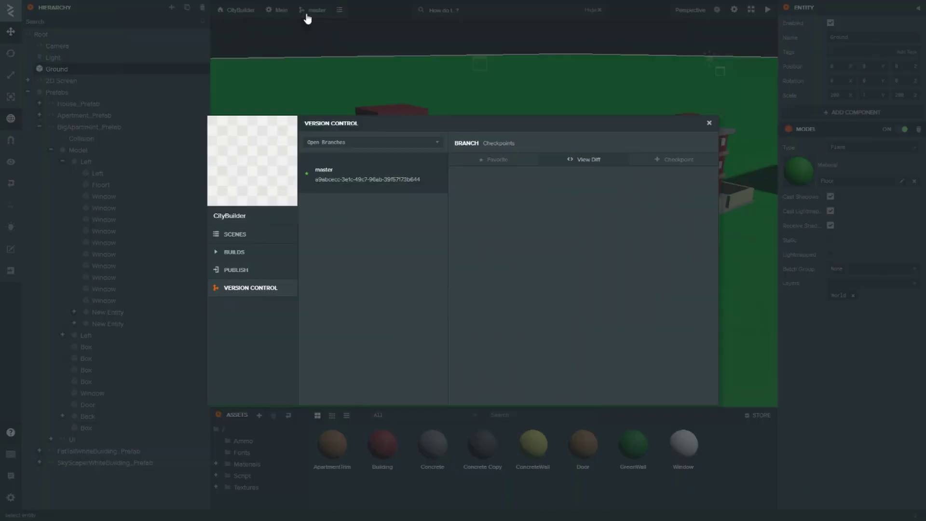
left_click(710, 124)
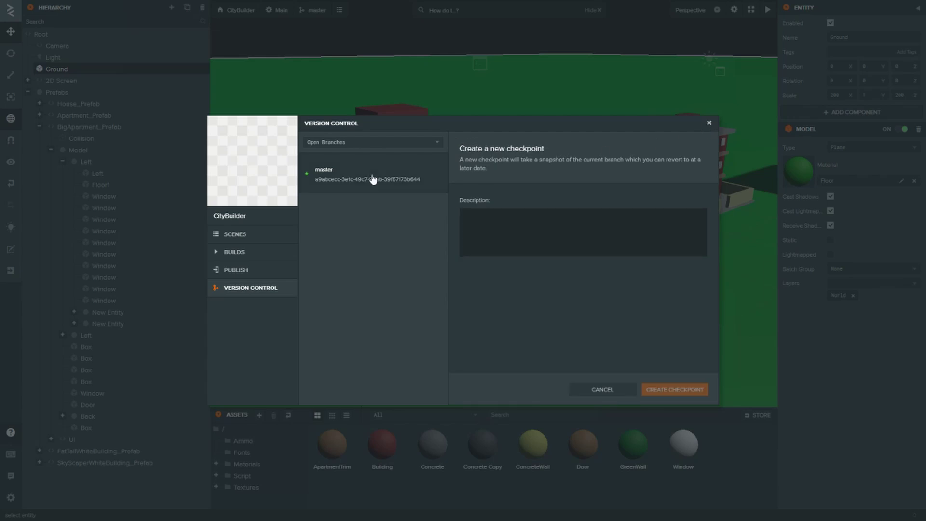
left_click(592, 389)
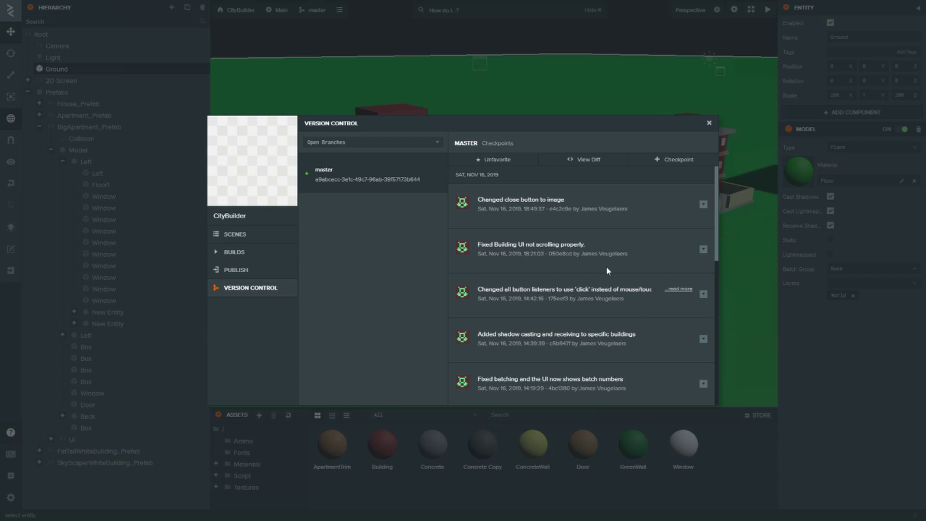
scroll(596, 275, "down", 10)
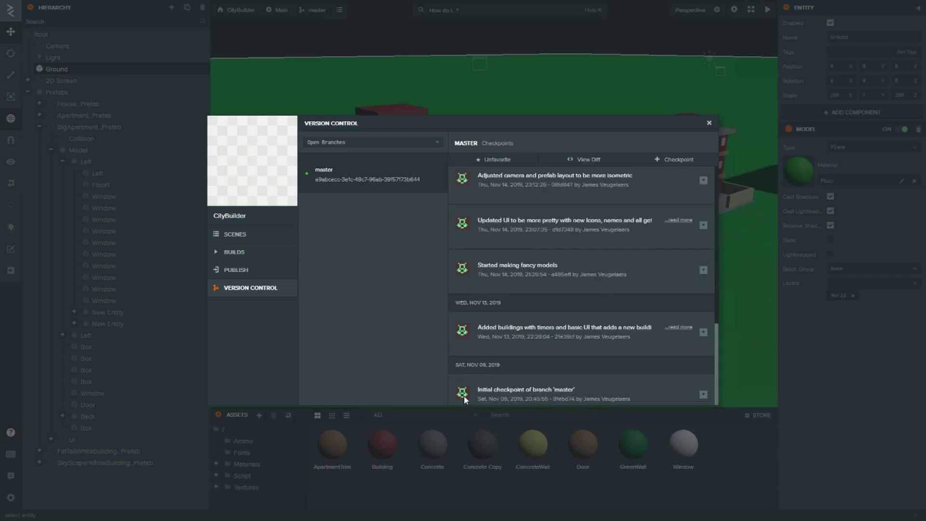
left_click_drag(479, 391, 562, 391)
left_click(564, 394)
left_click_drag(531, 400, 547, 400)
scroll(529, 306, "up", 5)
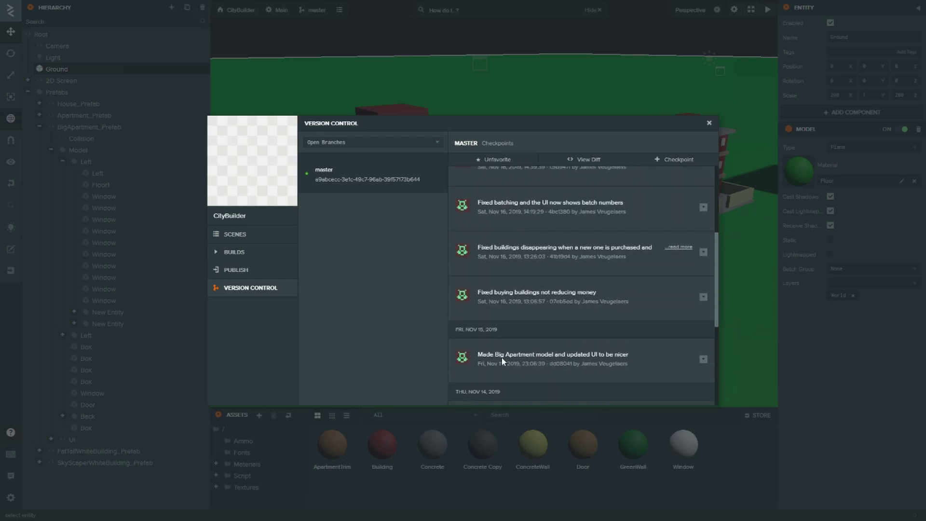
scroll(506, 343, "up", 3)
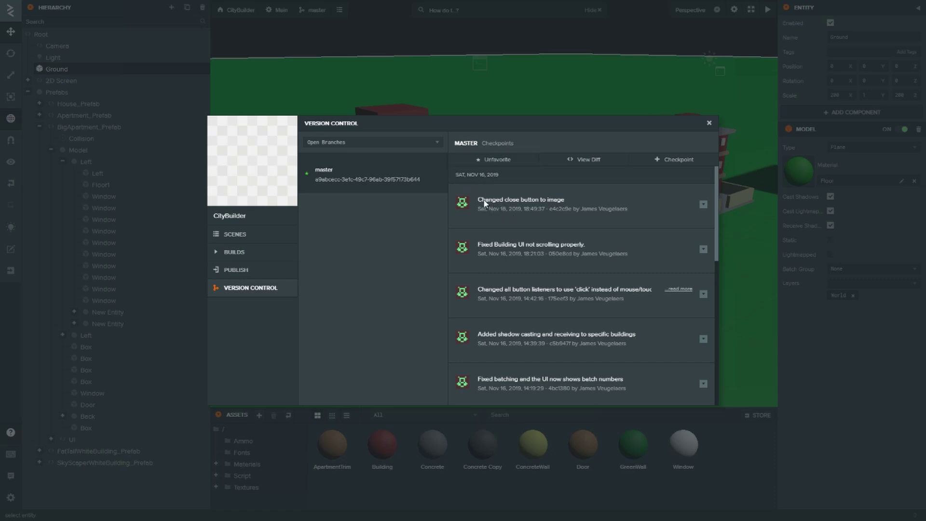
Step: Read the descriptions of the recent master checkpoints, such as the close button image and button listener changes
left_click_drag(484, 202, 538, 204)
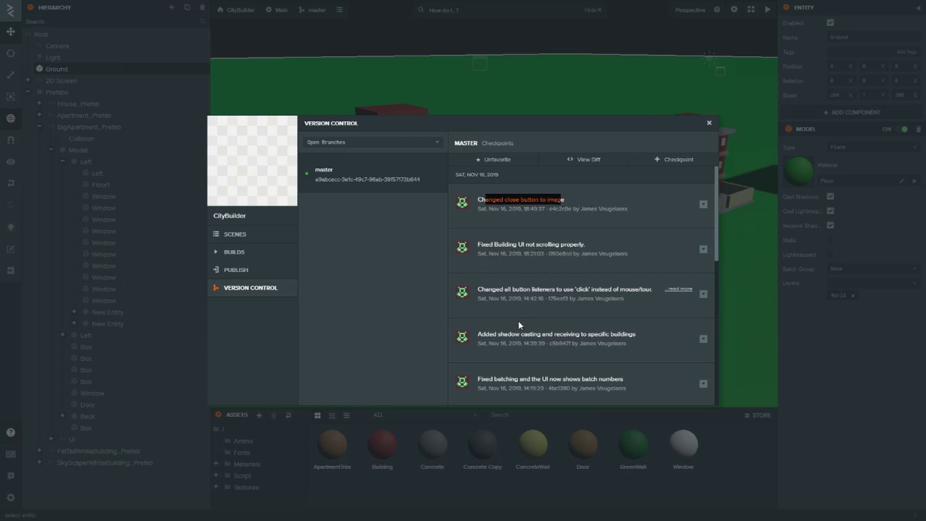
left_click_drag(492, 289, 633, 292)
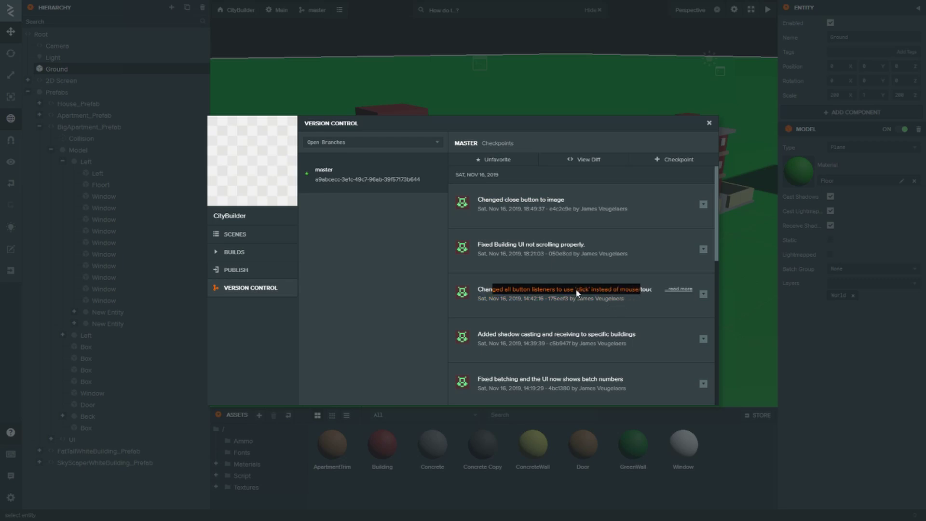
scroll(554, 240, "down", 3)
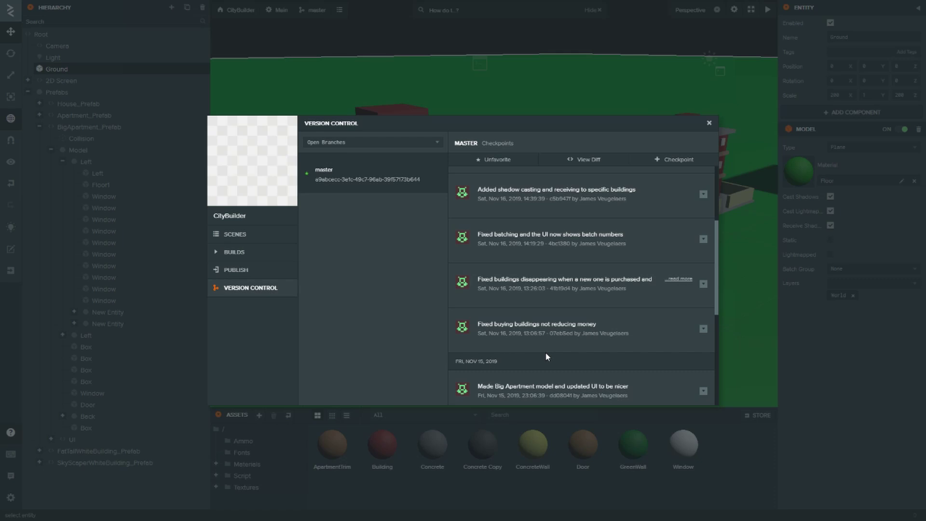
scroll(545, 352, "down", 1)
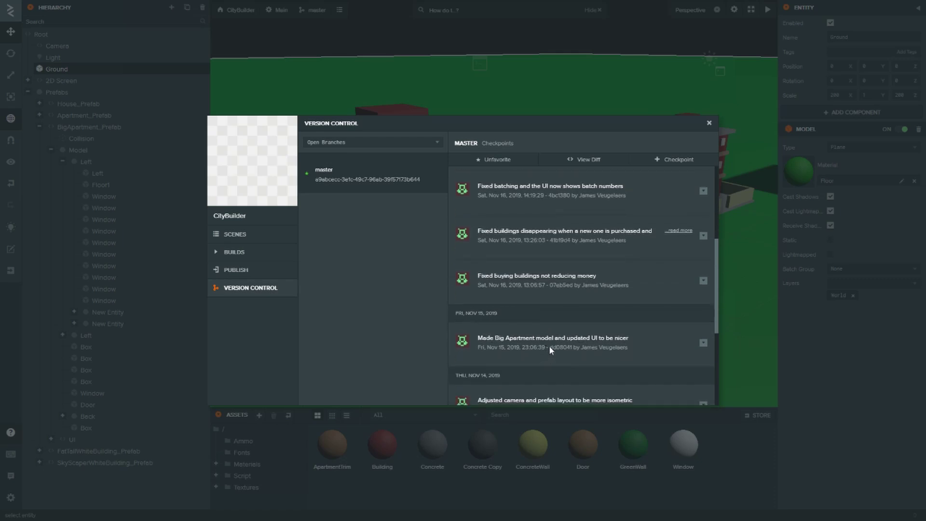
scroll(549, 346, "up", 3)
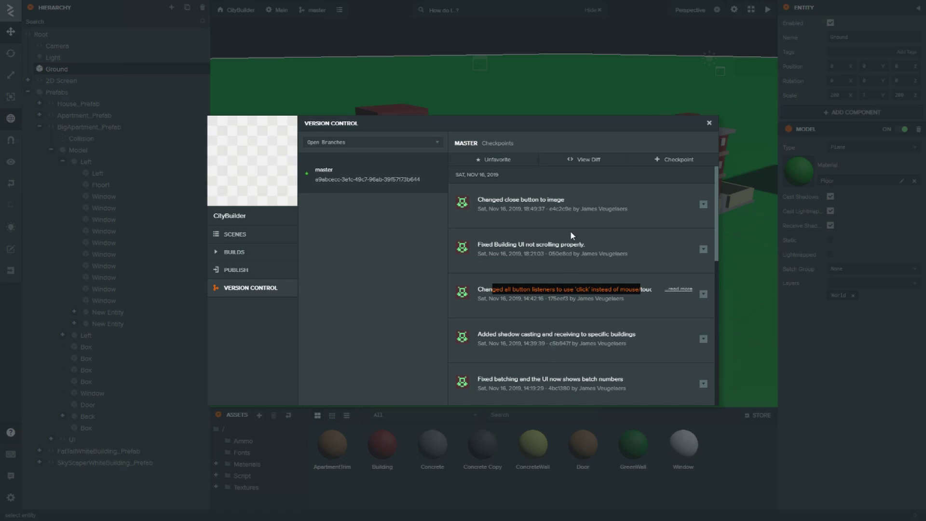
Step: Compare master's current state with the "Changed close button to image" checkpoint in a diff
left_click(596, 159)
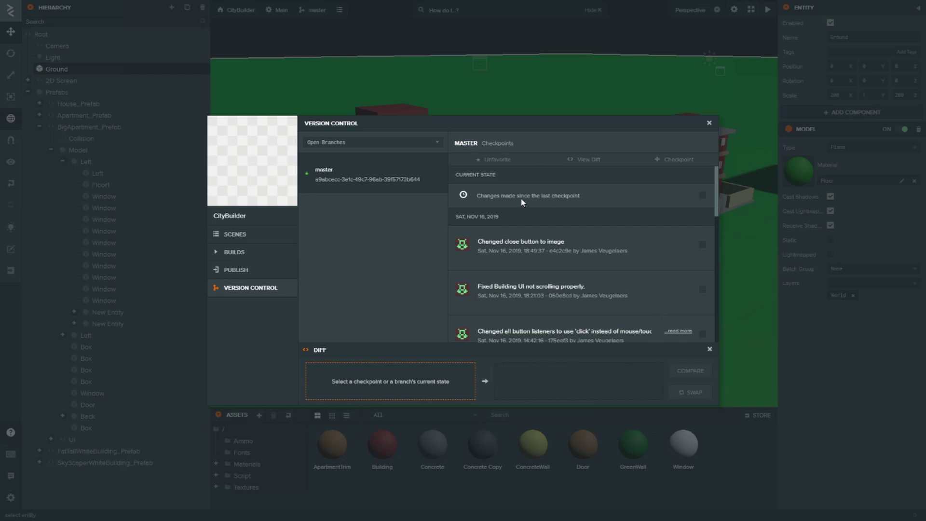
left_click_drag(458, 177, 496, 175)
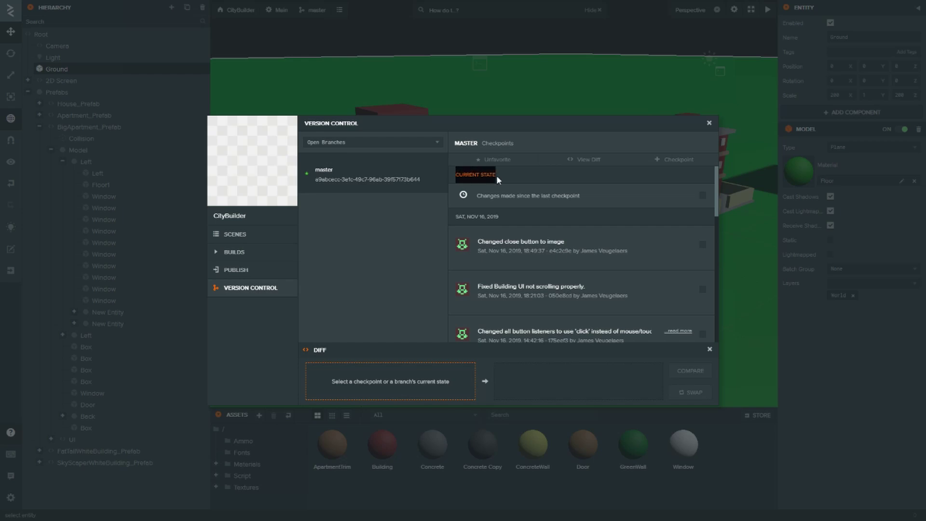
left_click(497, 175)
left_click(702, 195)
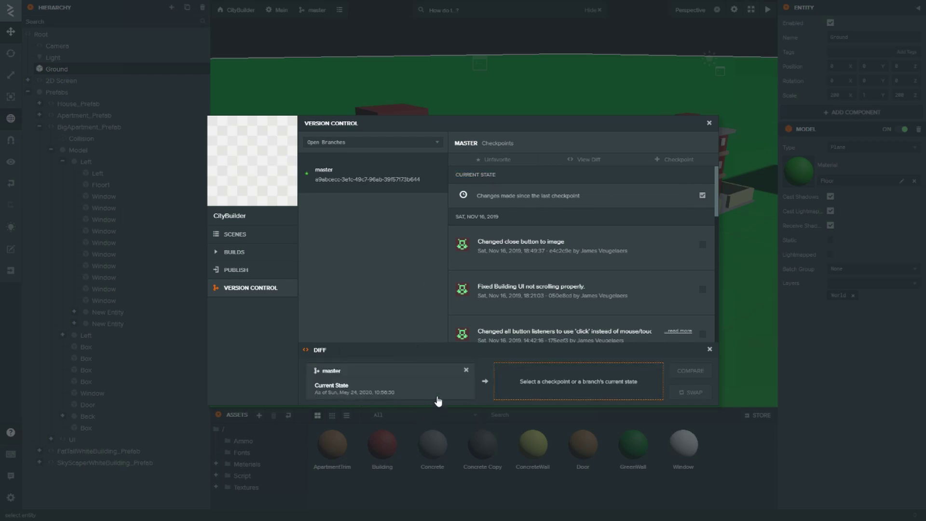
left_click(702, 245)
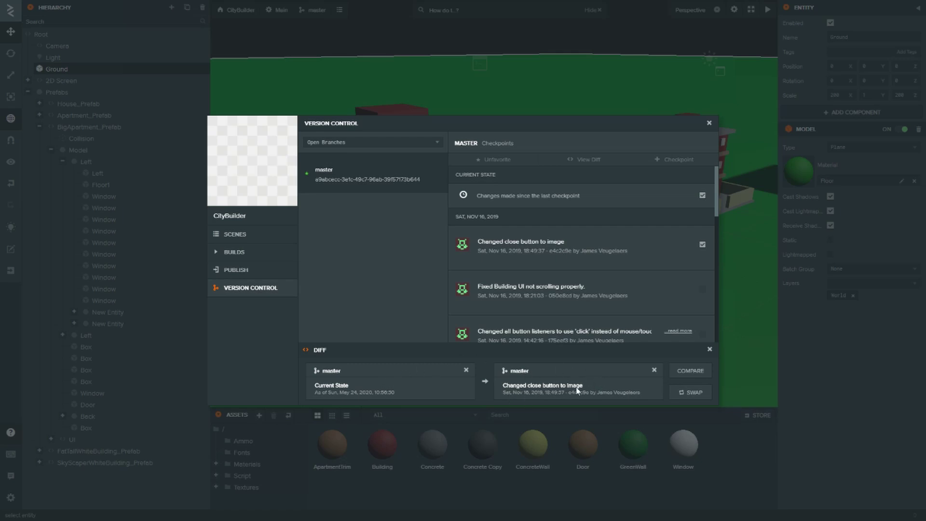
left_click(691, 372)
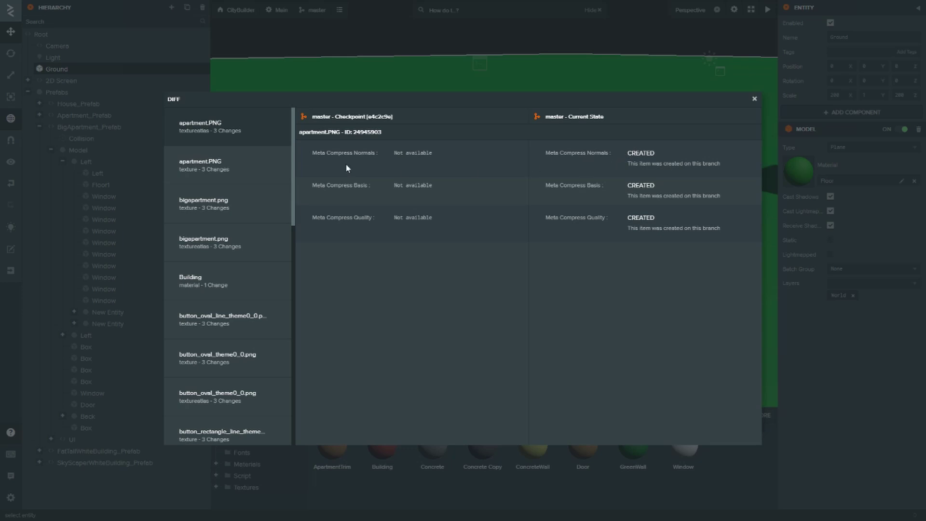
Step: Inspect the diff entries for the Building material, the button textures and images.jpg, and close the diff
left_click(199, 288)
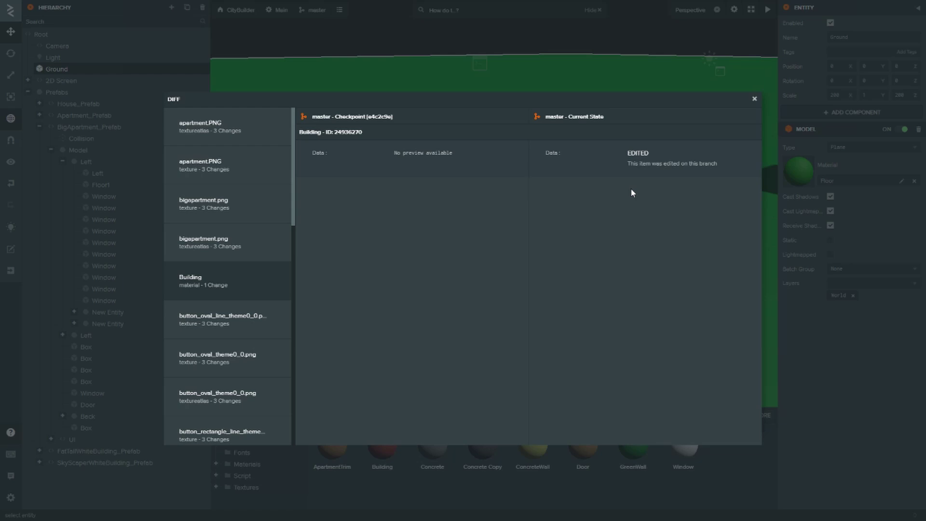
left_click(246, 324)
scroll(226, 368, "down", 1)
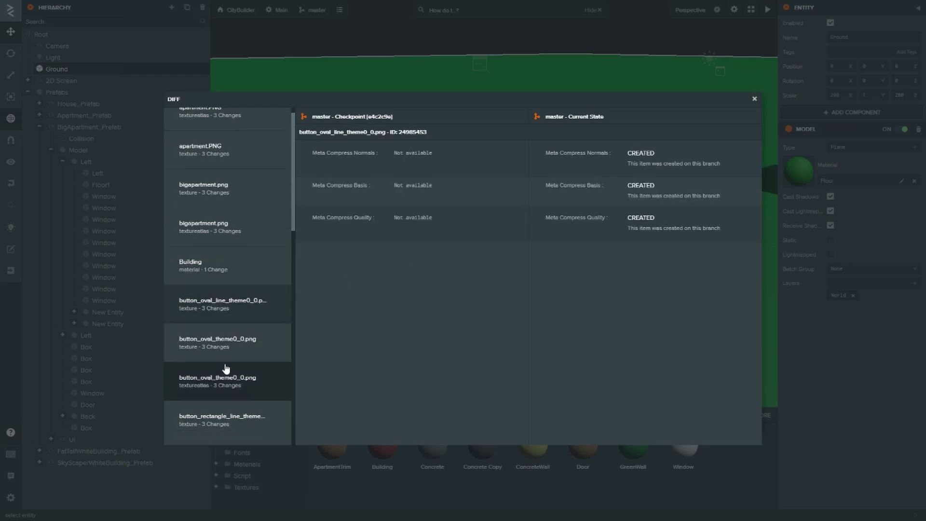
scroll(227, 367, "down", 5)
left_click(228, 362)
left_click(222, 408)
scroll(227, 334, "down", 6)
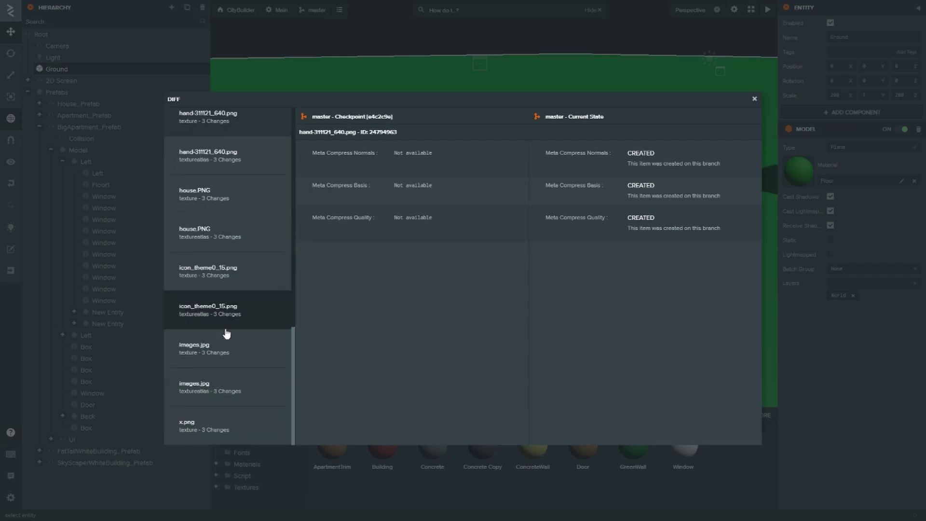
left_click(227, 432)
left_click(215, 357)
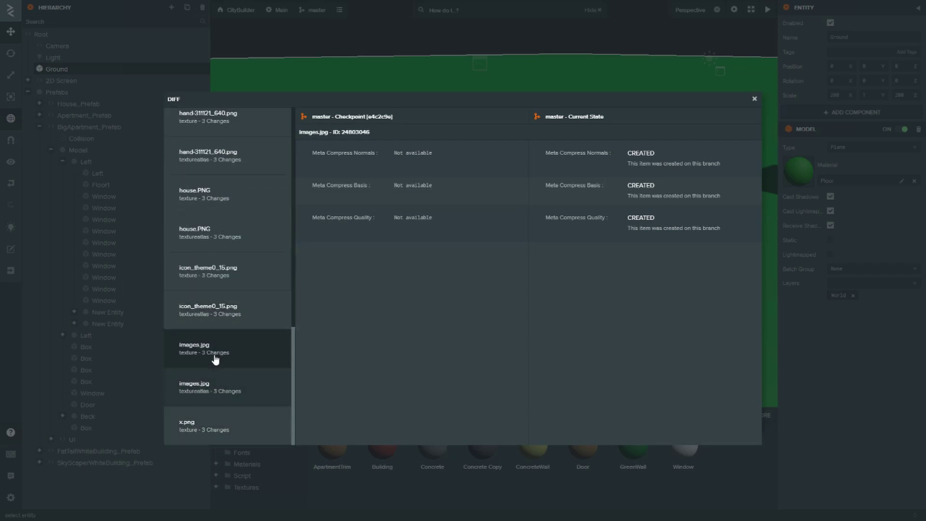
left_click(215, 355)
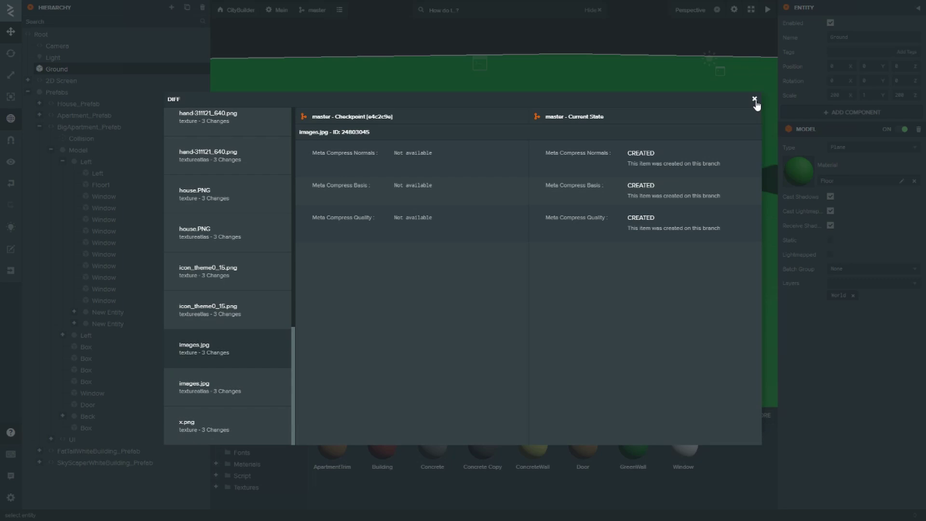
scroll(223, 343, "up", 15)
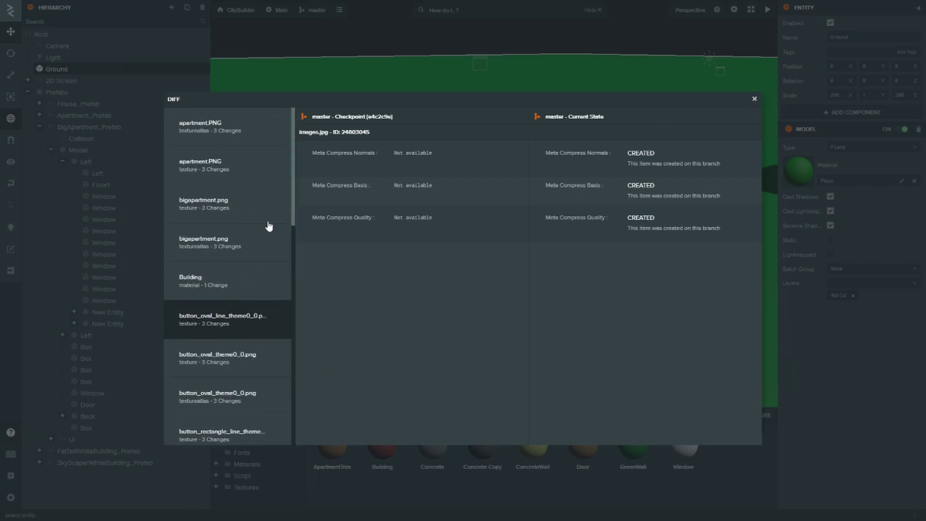
left_click(754, 99)
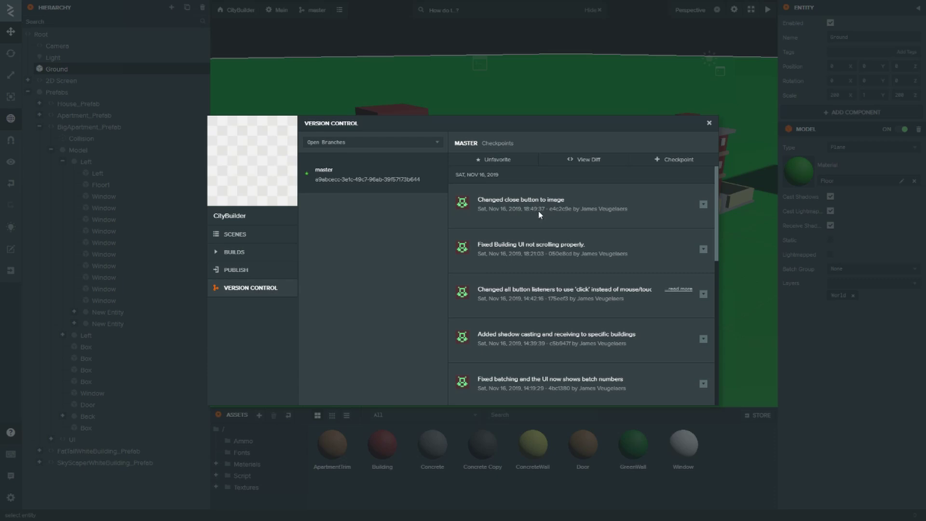
Step: Restore the "Changed close button to image" checkpoint, discarding un-checkpointed changes
left_click(703, 205)
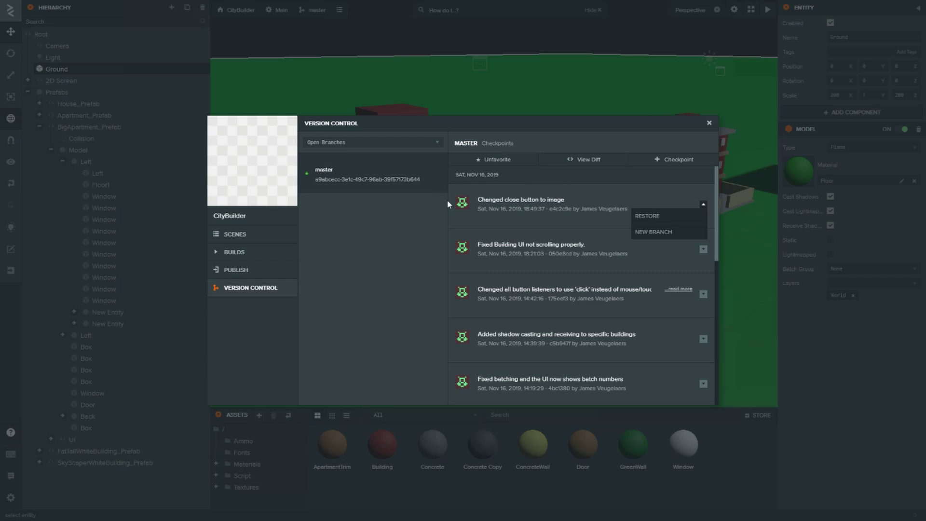
left_click(644, 217)
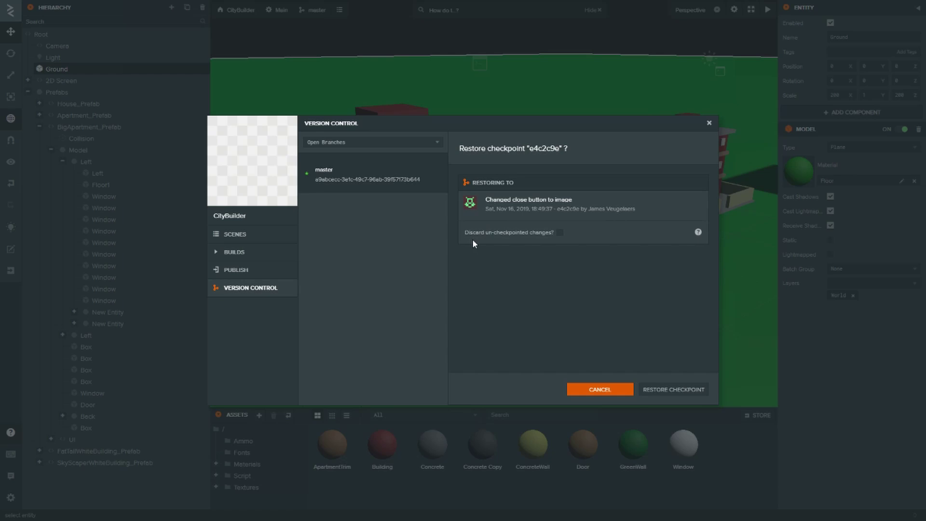
left_click(560, 233)
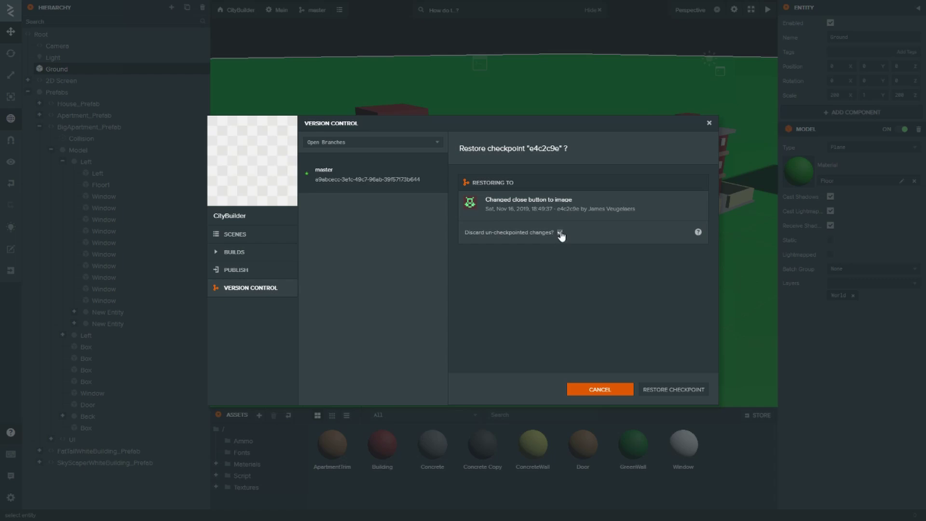
left_click(673, 389)
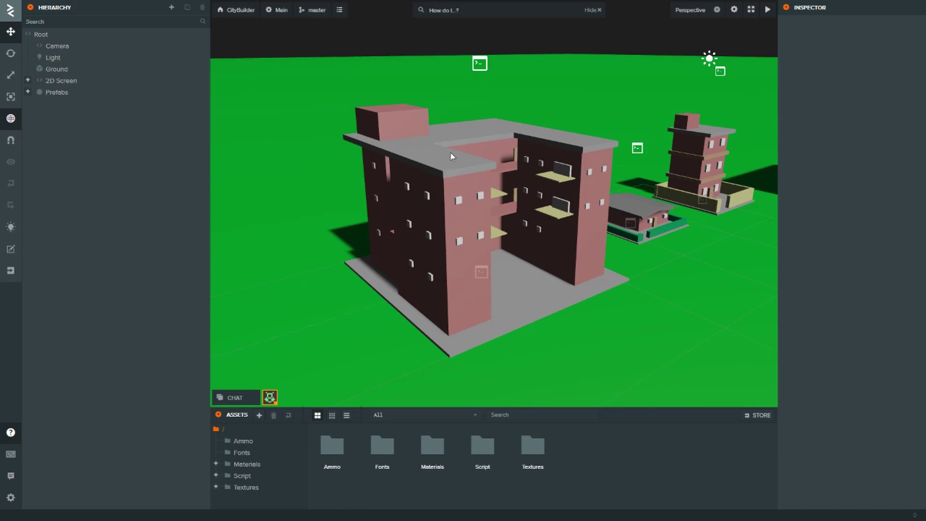
Step: Diff the restored master state against the "Changed close button to image" checkpoint again and close the comparison
left_click(314, 10)
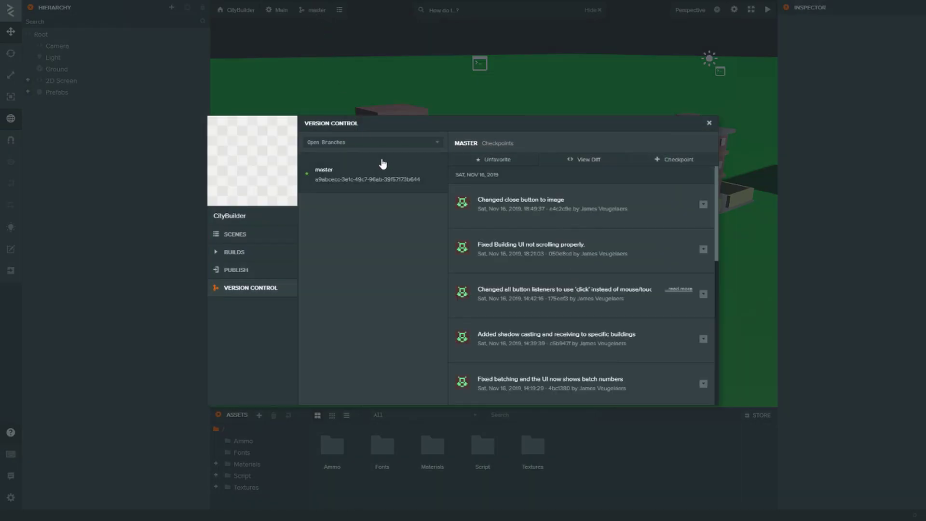
left_click(591, 160)
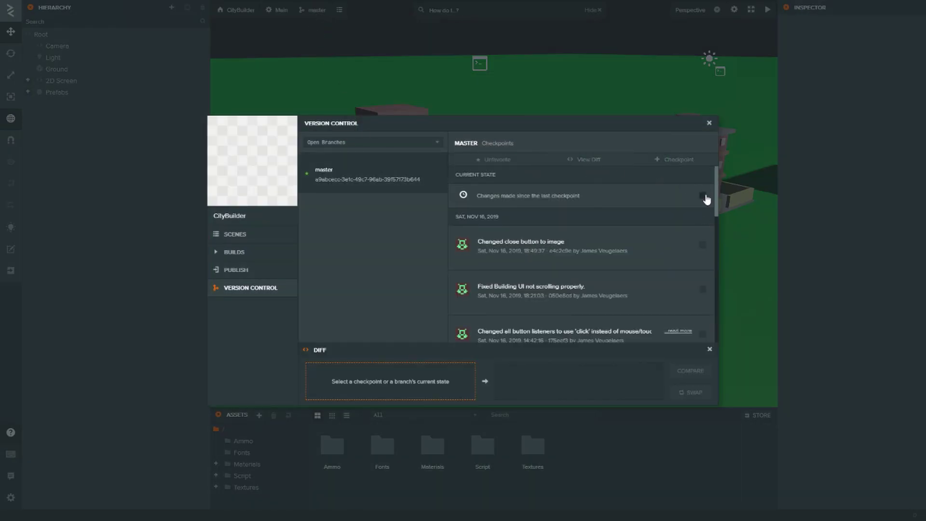
left_click(703, 195)
left_click(703, 244)
left_click(690, 371)
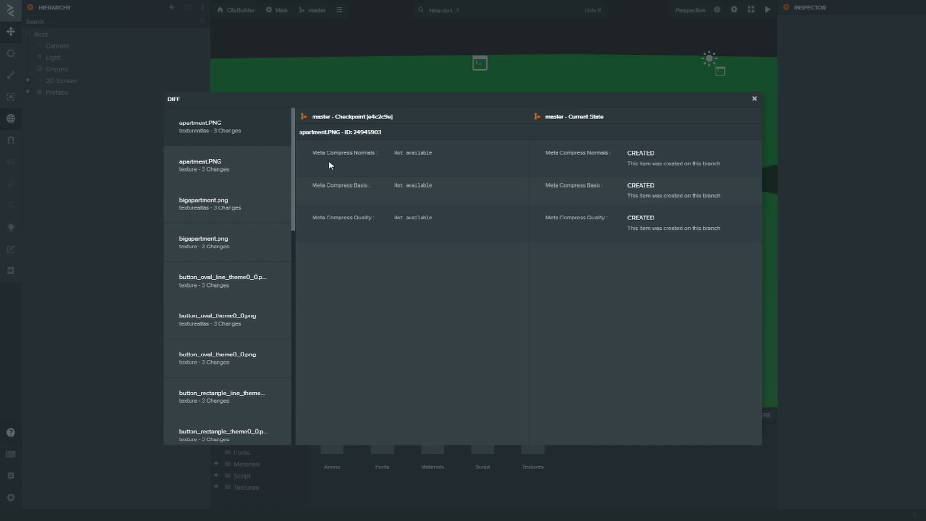
left_click(755, 98)
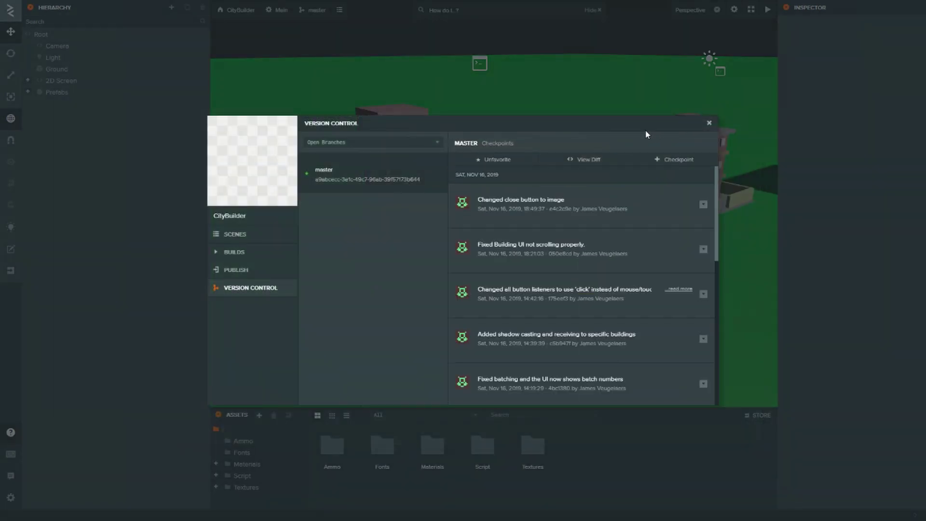
Step: Create a new checkpoint on master with the description "Playcanvas updated compression"
left_click(668, 165)
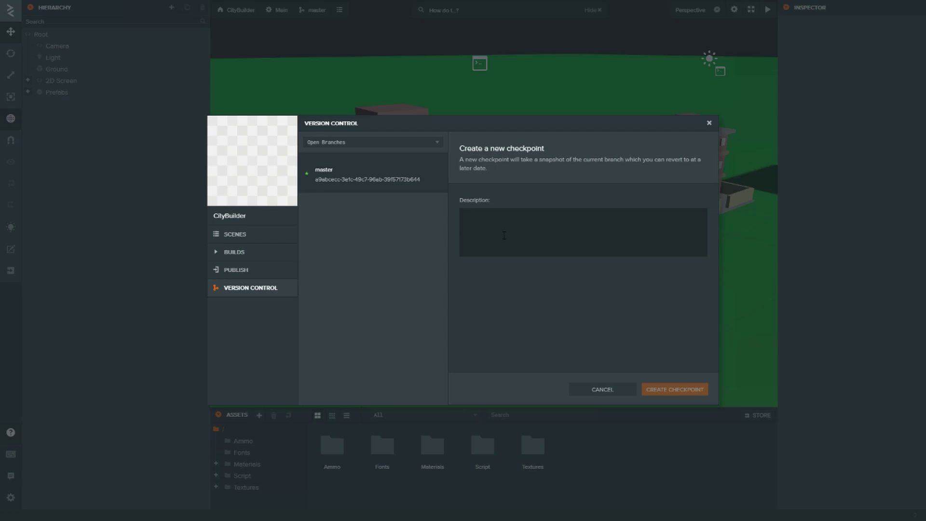
type("Playca")
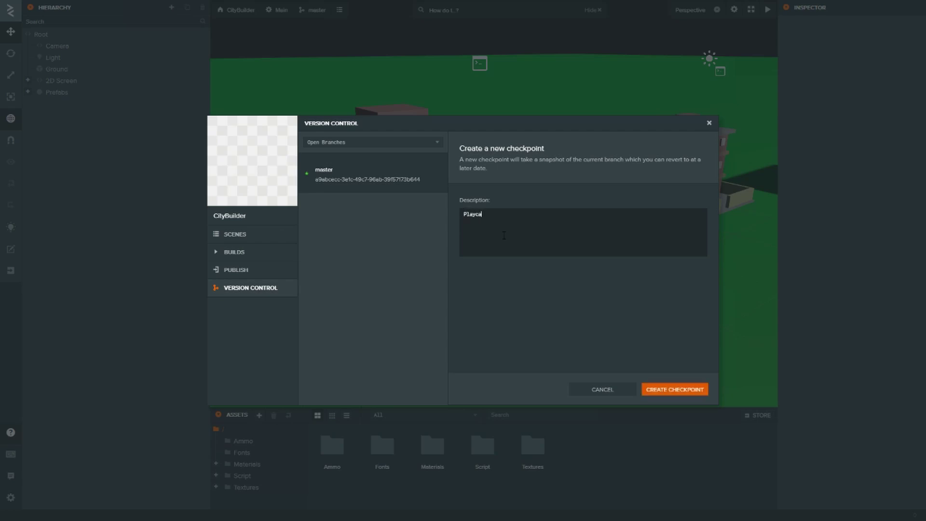
type("nvas updated compression")
left_click(671, 393)
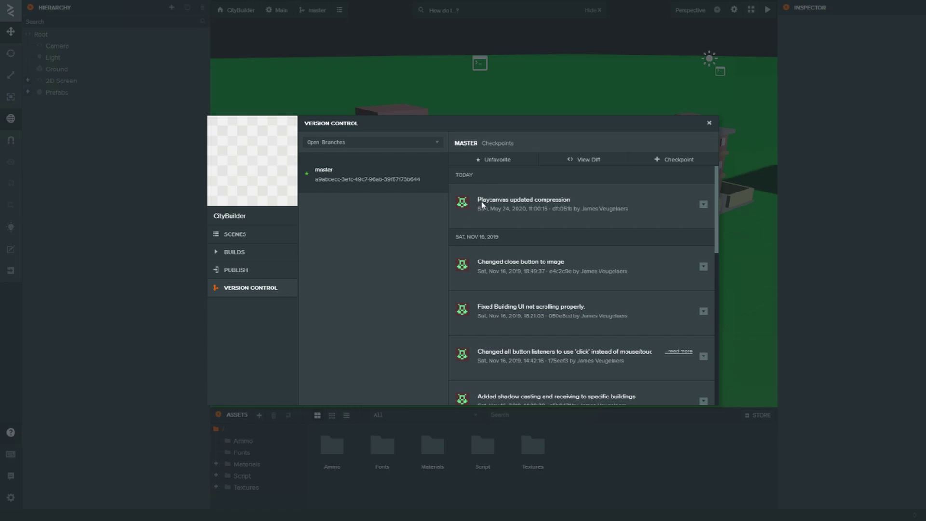
Step: Create a new branch named "Feature - Donut shop" from master's "Playcanvas updated compression" checkpoint
left_click_drag(482, 200, 570, 201)
left_click(514, 200)
left_click(703, 204)
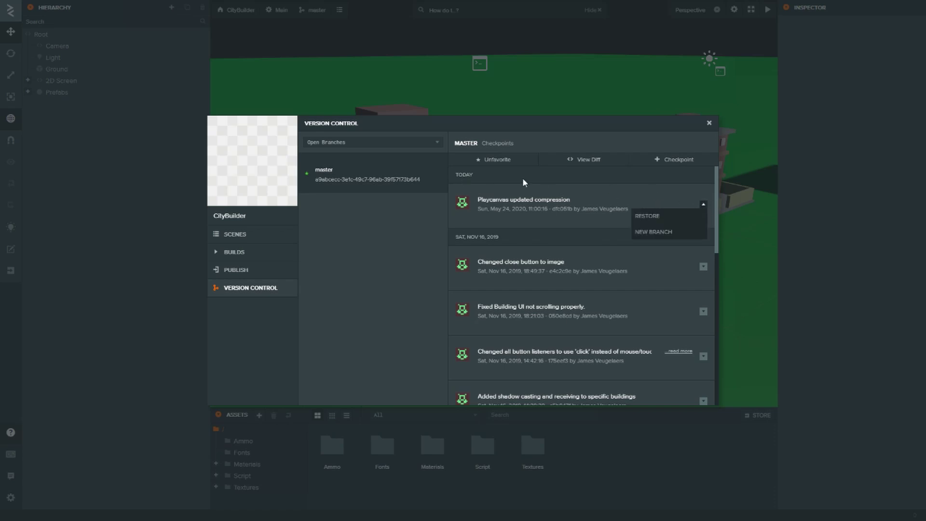
left_click(654, 232)
left_click(543, 299)
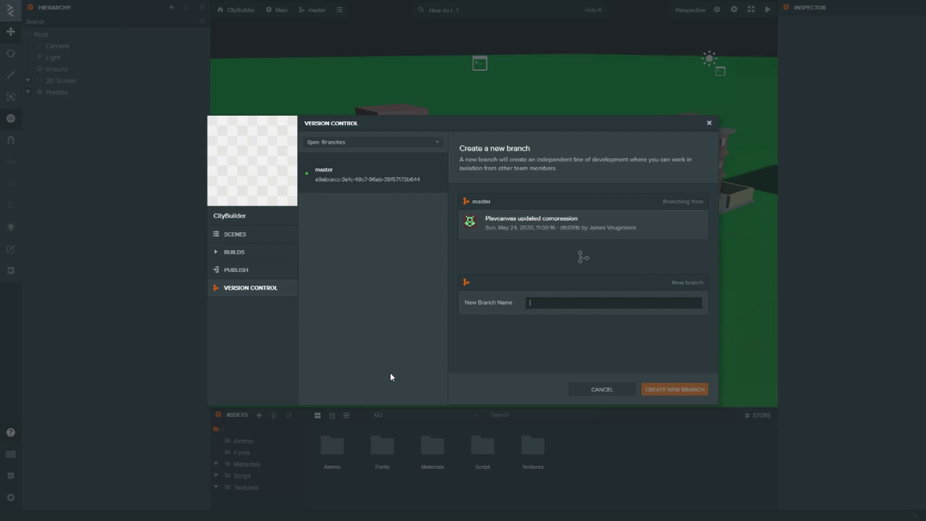
type("Feature")
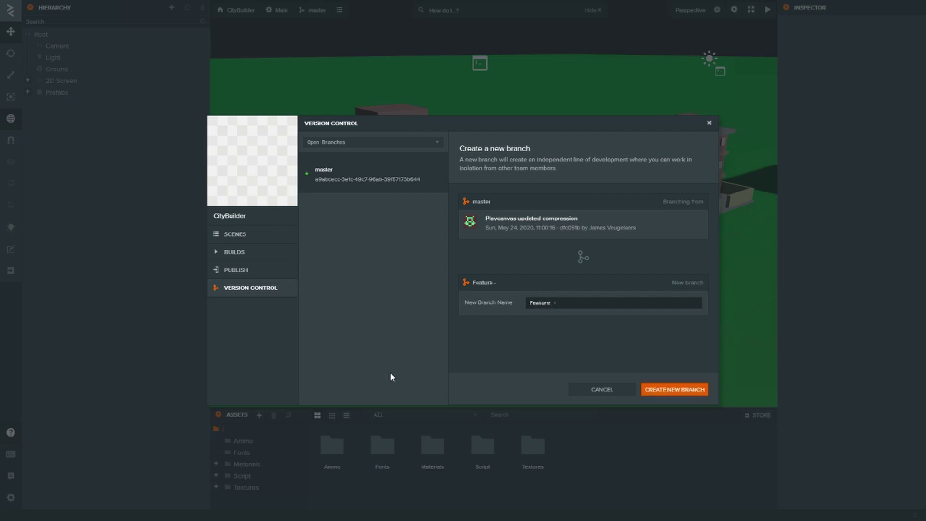
type(" - Fonu")
type("t sj")
type("hop")
left_click(668, 388)
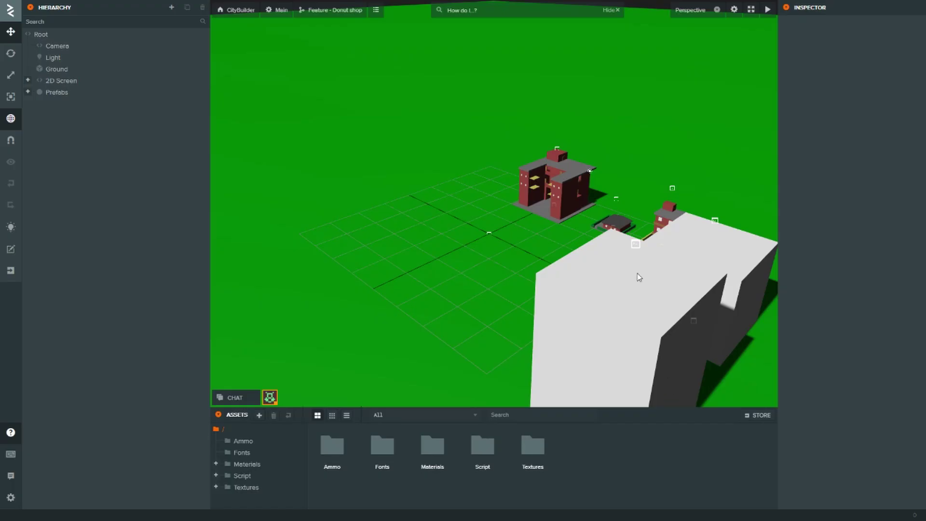
Step: Review the checkpoint lists of the Feature - Donut shop and master branches and close version control
right_click_drag(609, 269, 678, 269)
key("a")
key("w")
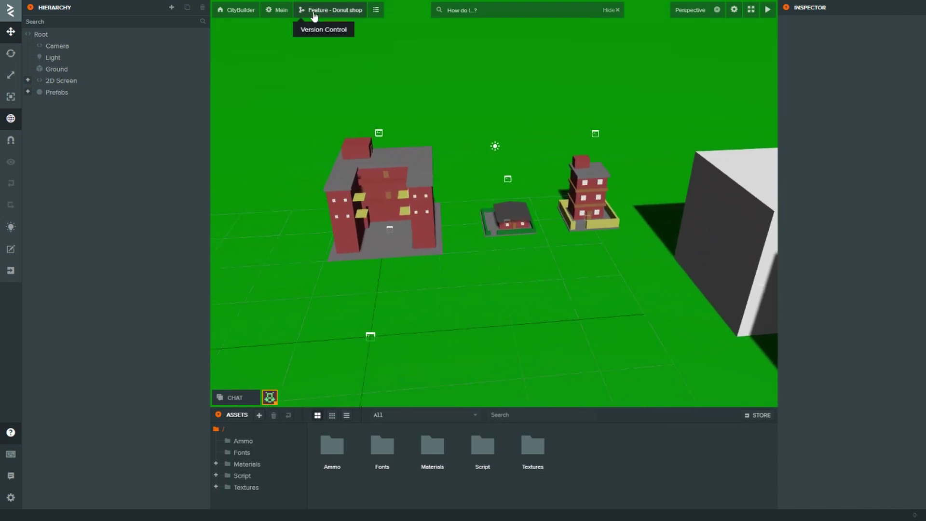
left_click(351, 16)
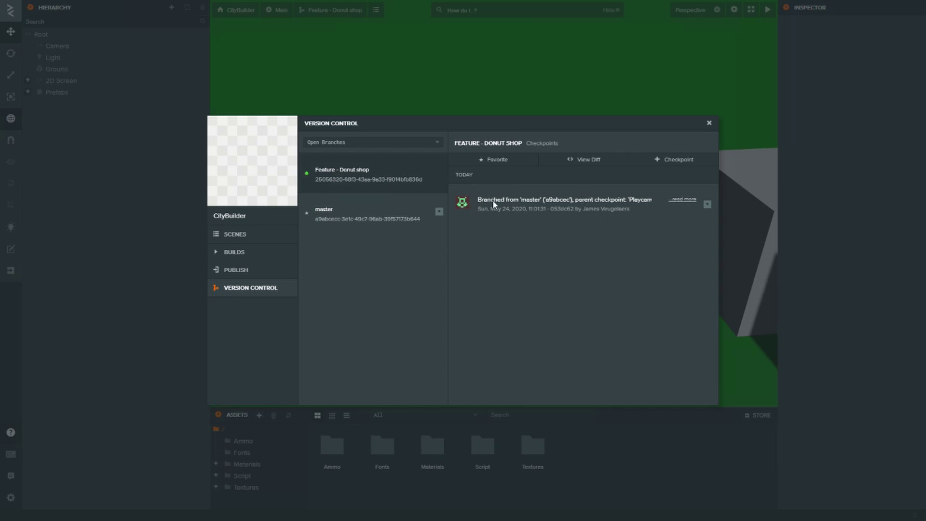
left_click_drag(493, 200, 537, 201)
left_click(534, 200)
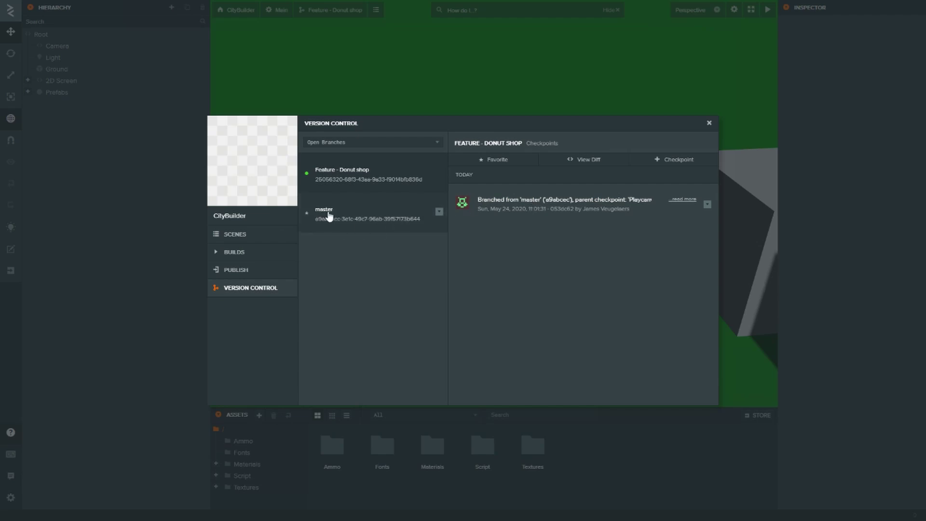
left_click(356, 211)
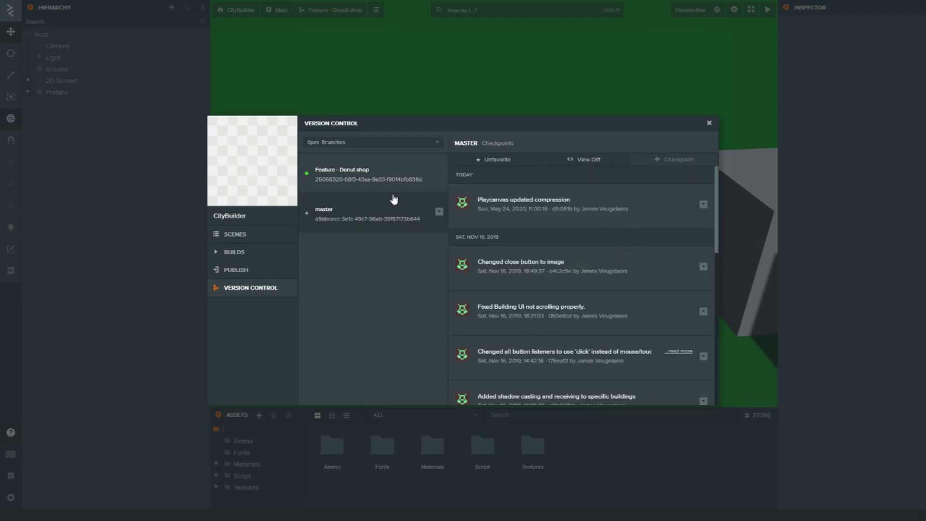
left_click(366, 178)
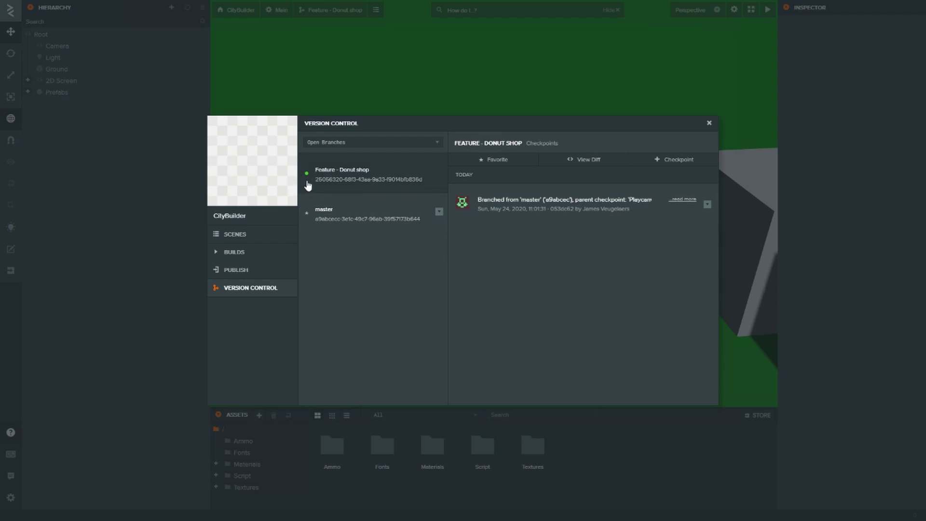
left_click(710, 124)
Step: Set the diffuse color of the Building material used on the big apartment to blue, hex 4545A5
left_click_drag(535, 175, 618, 172)
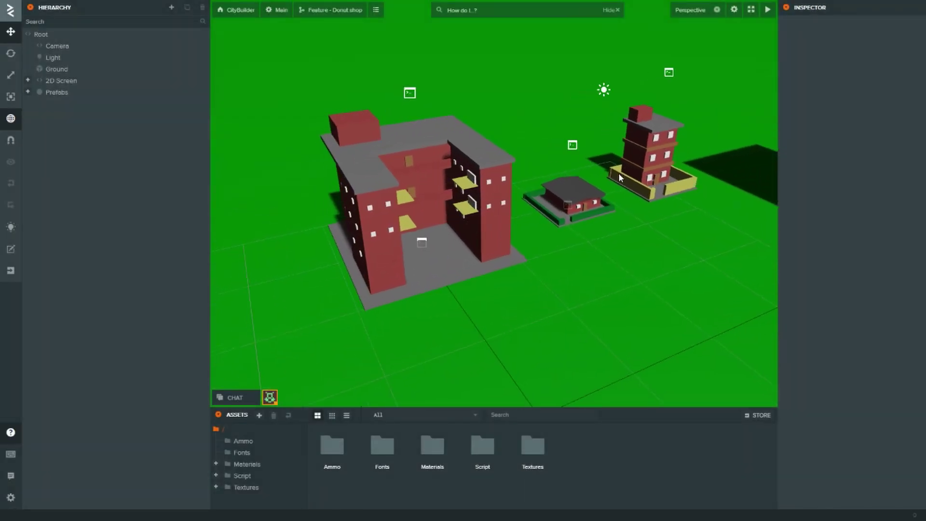
double_click(433, 444)
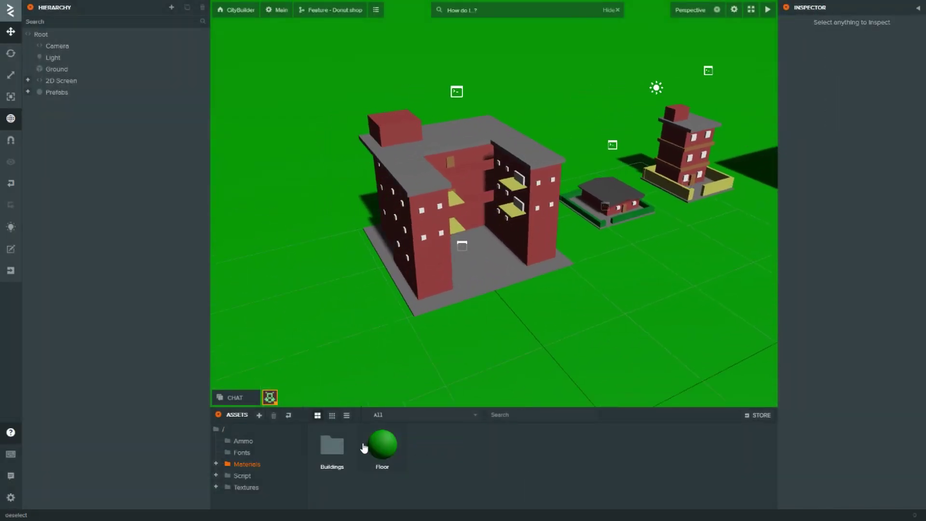
double_click(332, 446)
left_click(331, 444)
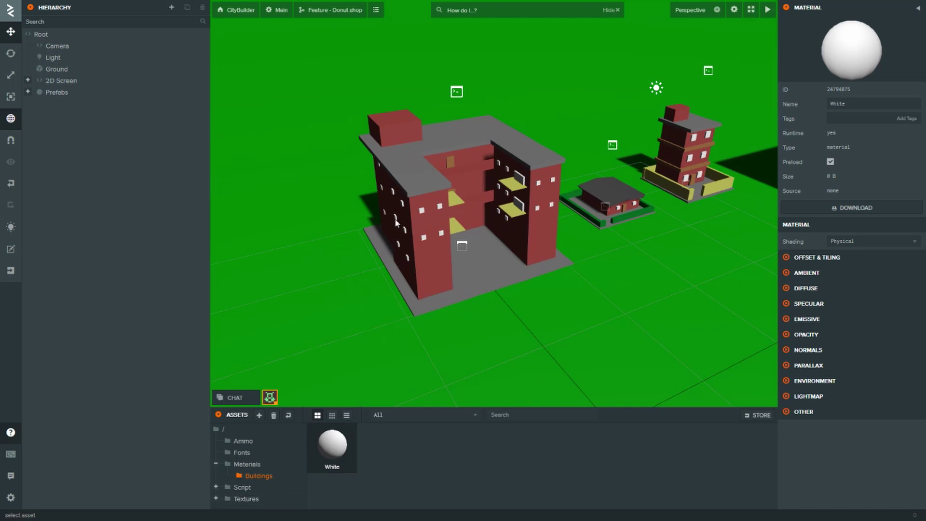
left_click(422, 239)
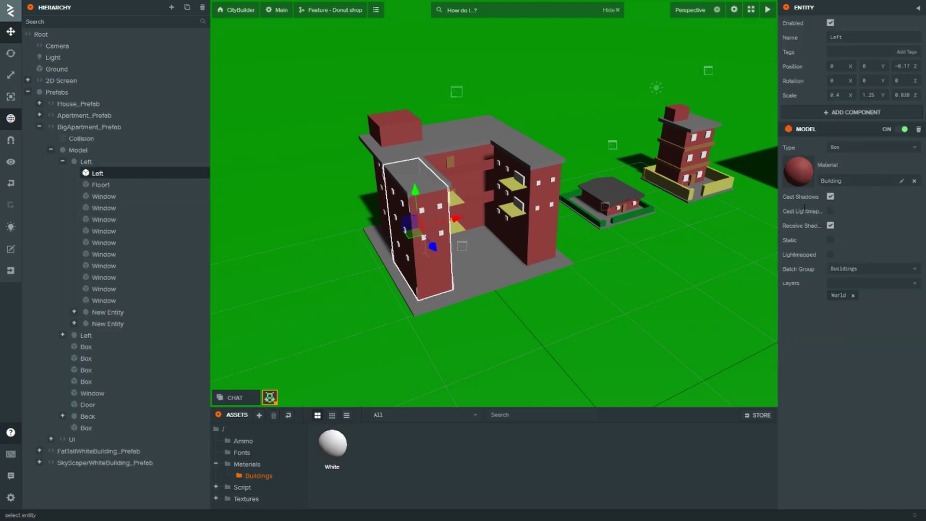
left_click(795, 180)
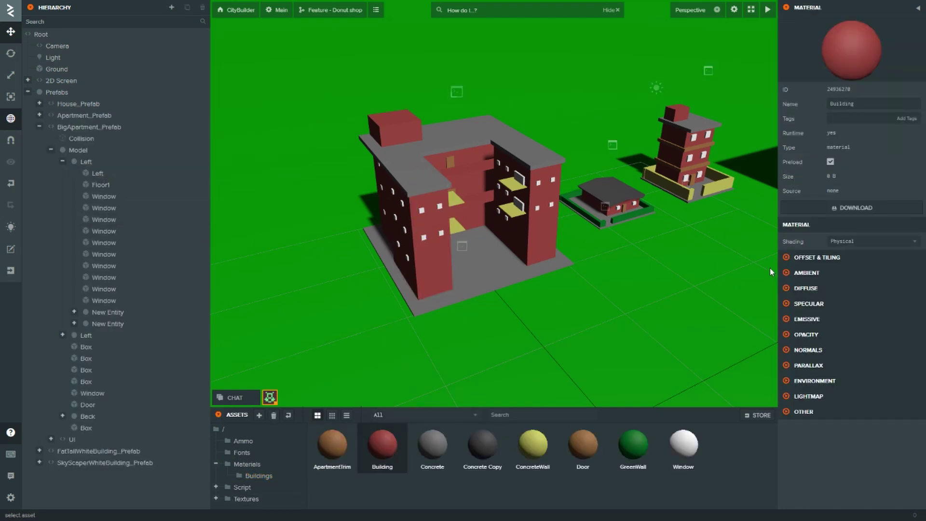
left_click(787, 289)
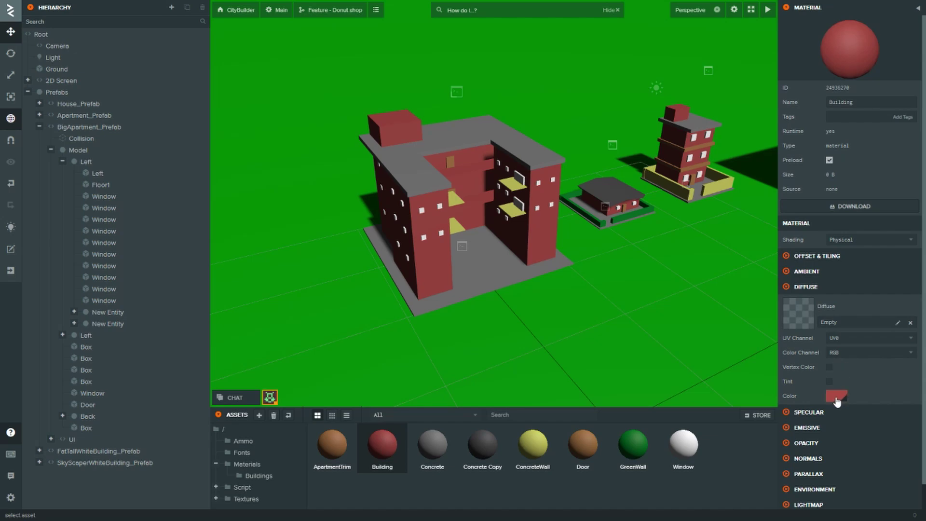
left_click(836, 400)
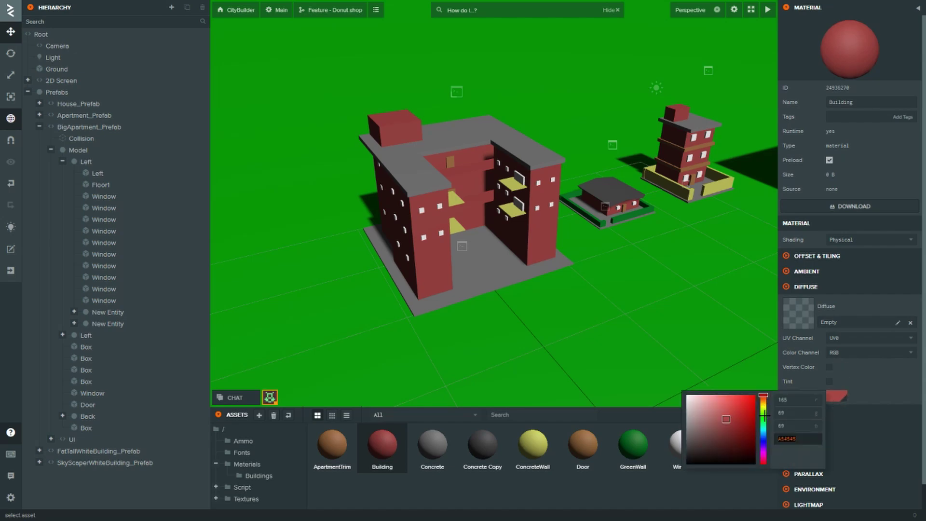
left_click_drag(764, 414, 763, 440)
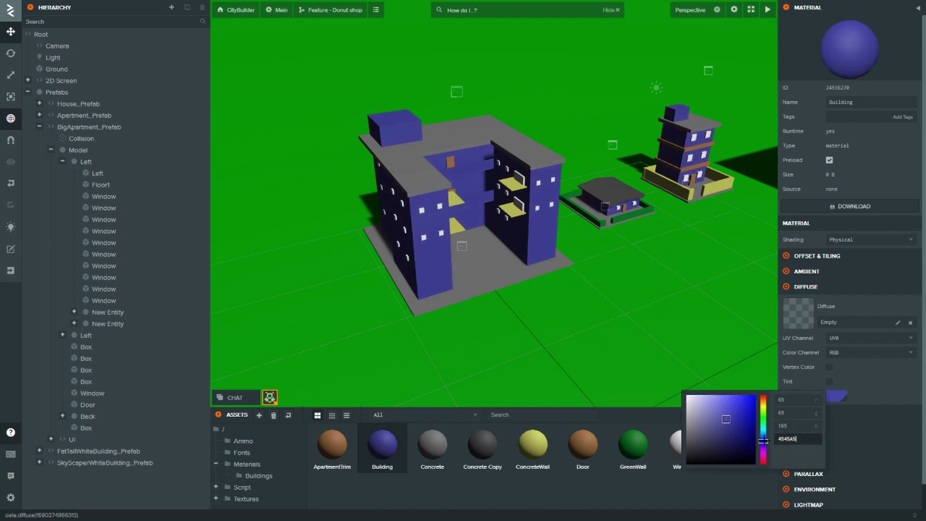
left_click(646, 497)
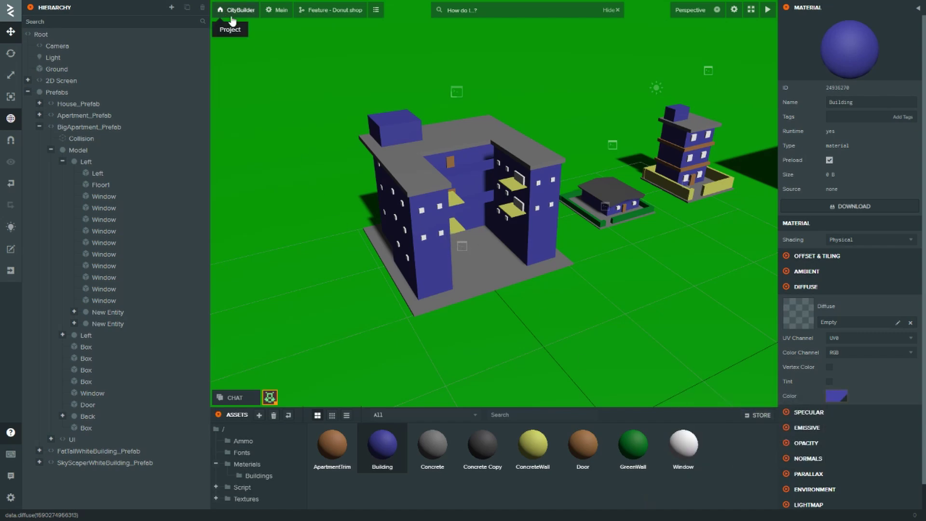
Step: Diff the current state of Feature - Donut shop against its branching checkpoint and close the comparison
left_click(316, 15)
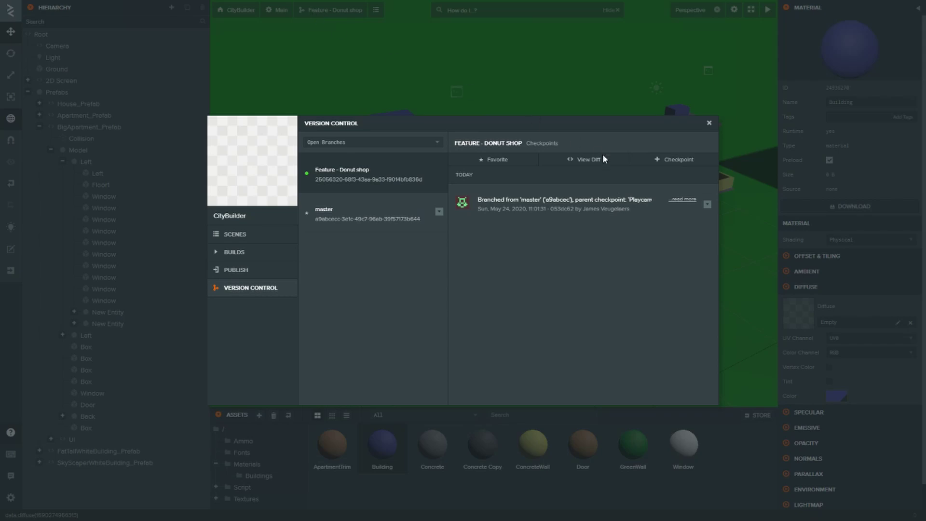
left_click(589, 162)
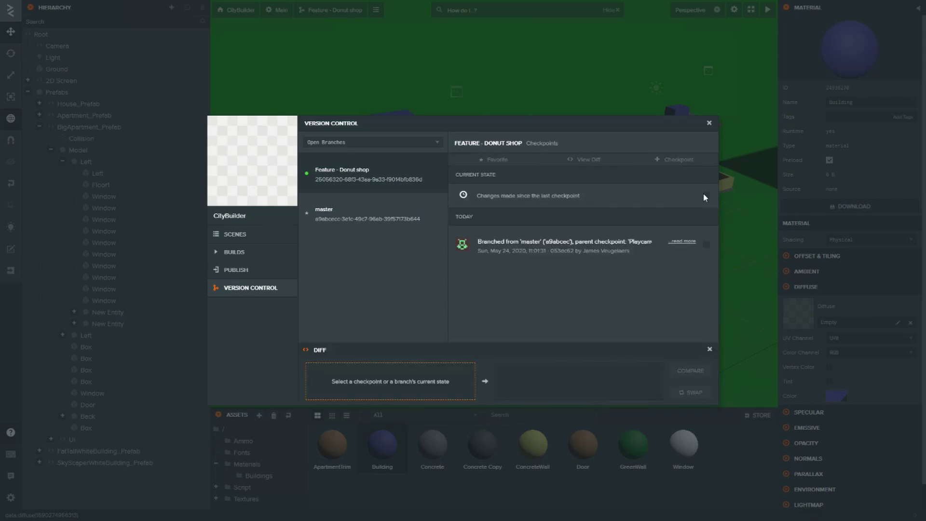
left_click(707, 244)
left_click(692, 370)
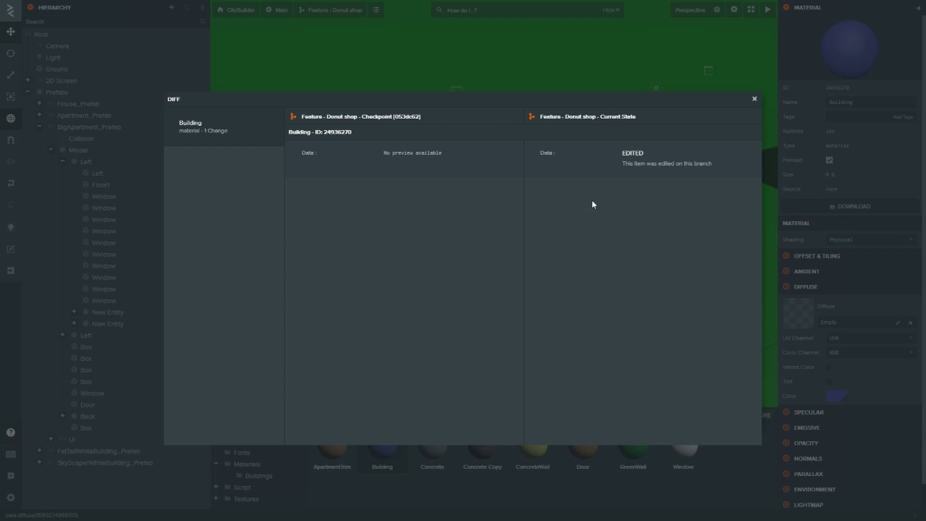
left_click(755, 99)
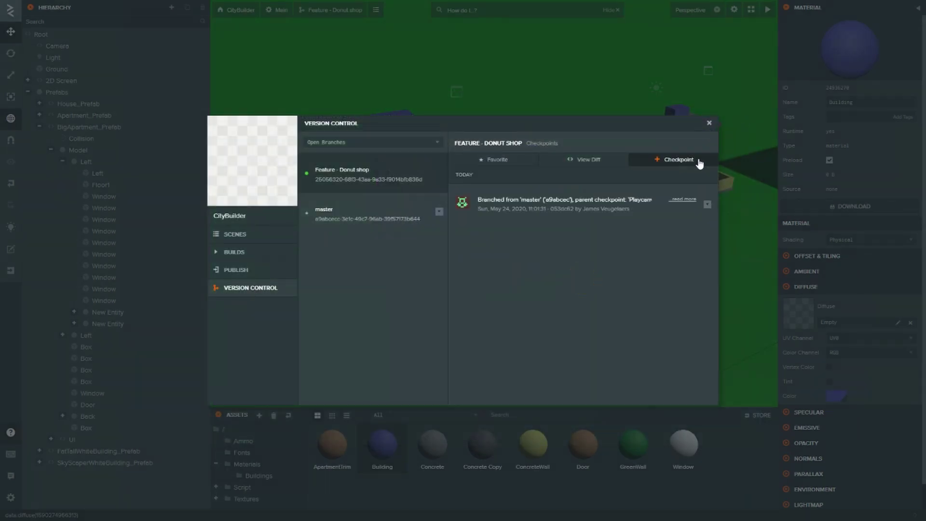
Step: Create a checkpoint on Feature - Donut shop with the description "Buildings are now blue"
left_click(699, 164)
type("B")
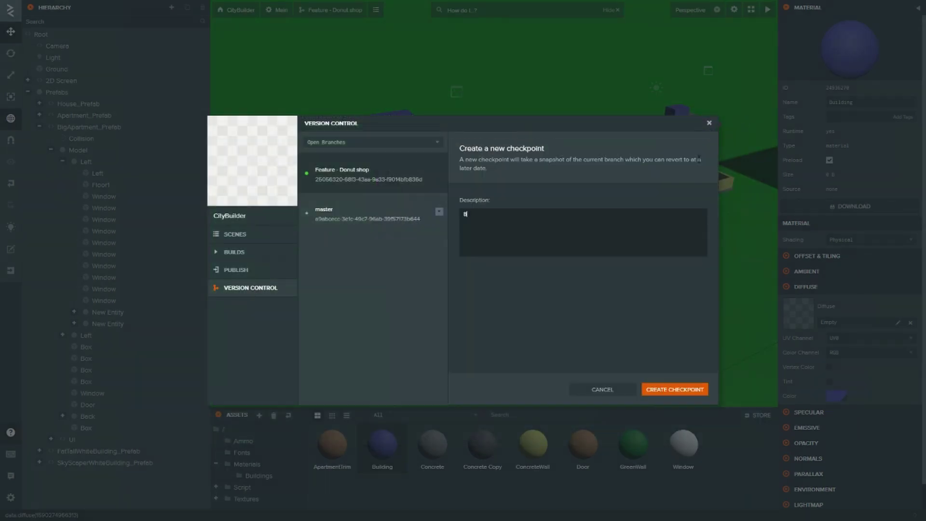
type("uildings are now blue")
left_click(674, 389)
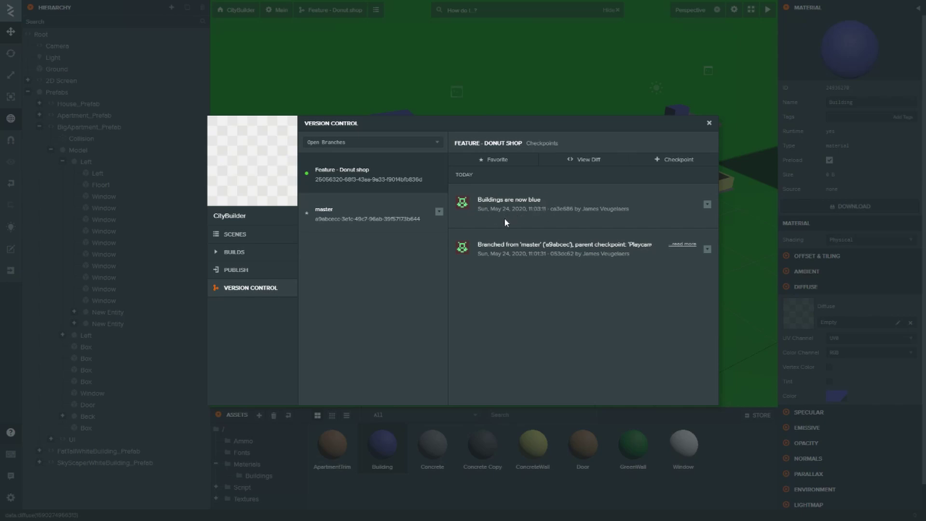
Step: Switch the project from the Feature - Donut shop branch to master
left_click(391, 229)
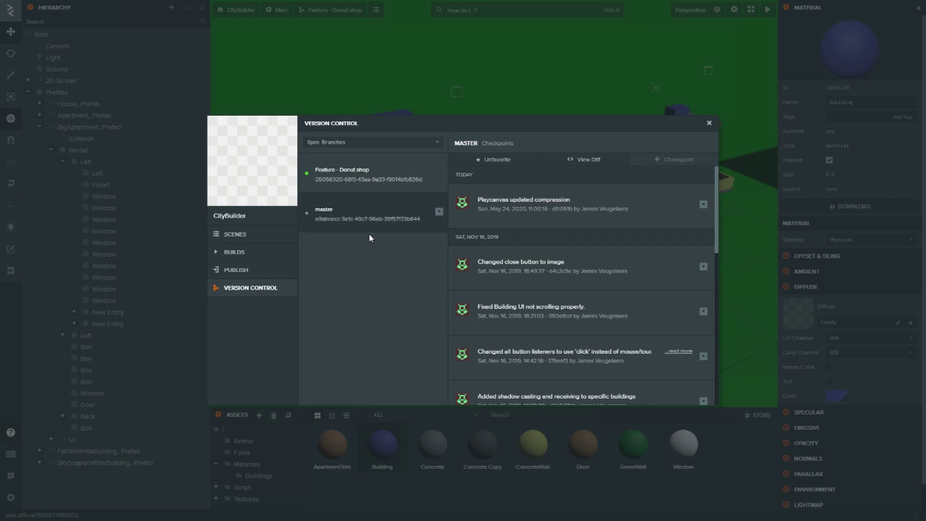
left_click(439, 212)
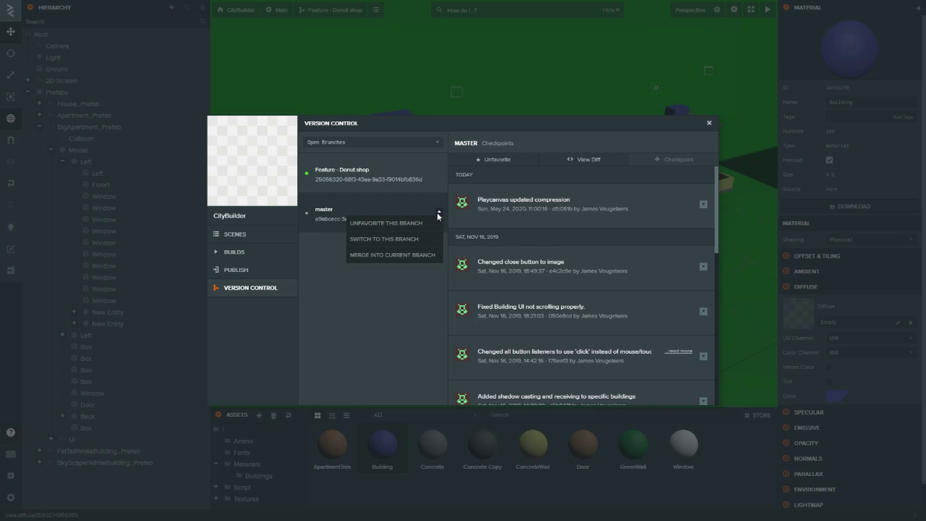
left_click(373, 240)
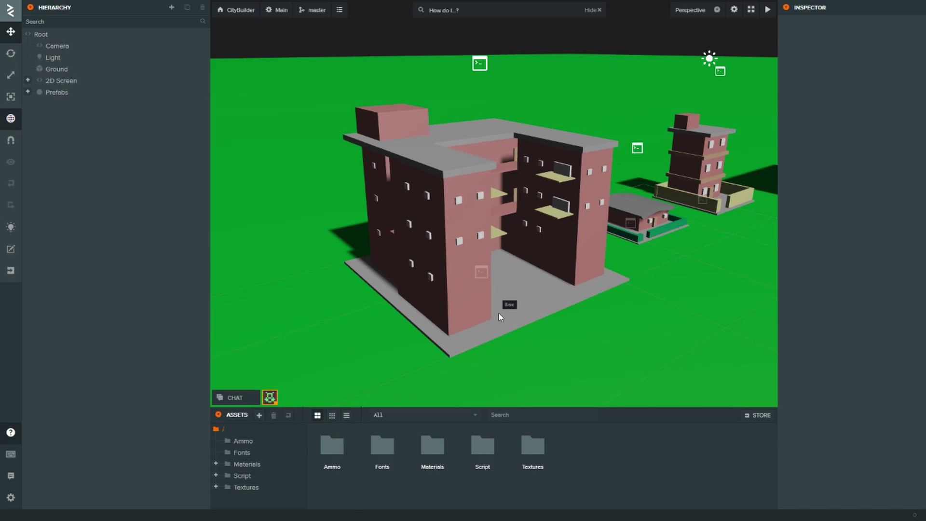
Step: Review the checkpoints of both open branches and switch the project to Feature - Donut shop
left_click(312, 9)
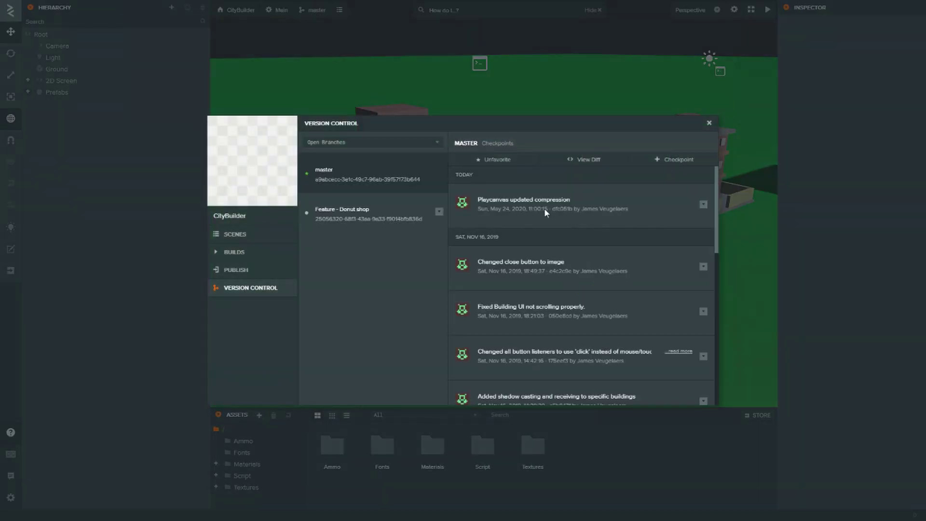
left_click(370, 230)
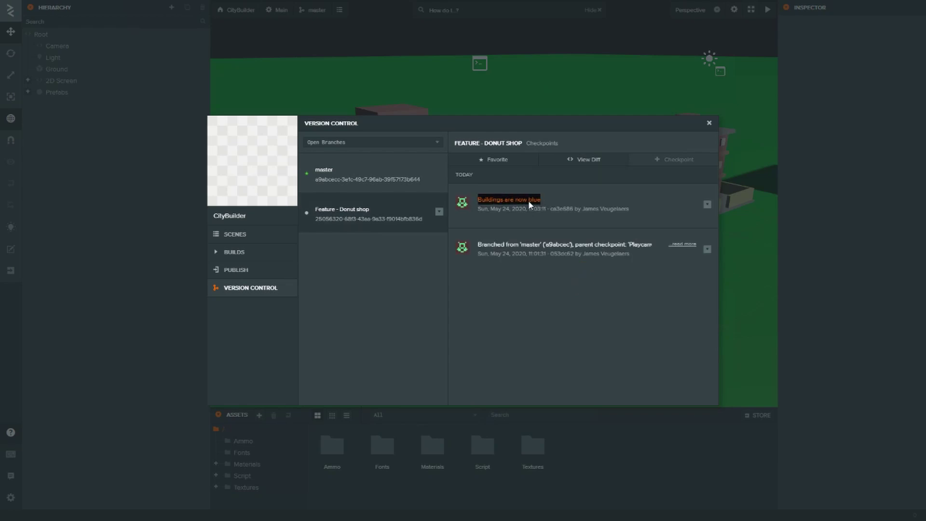
left_click(323, 176)
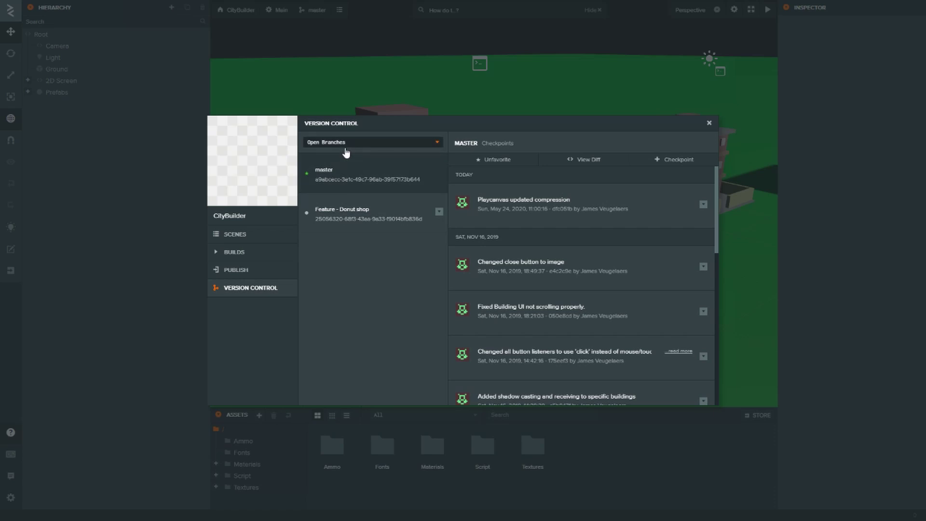
left_click(328, 210)
left_click(439, 211)
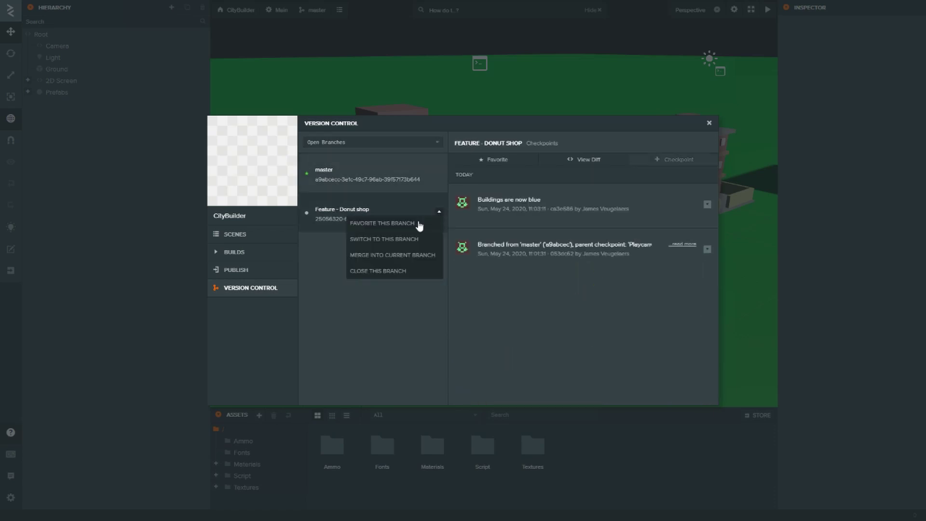
left_click(386, 239)
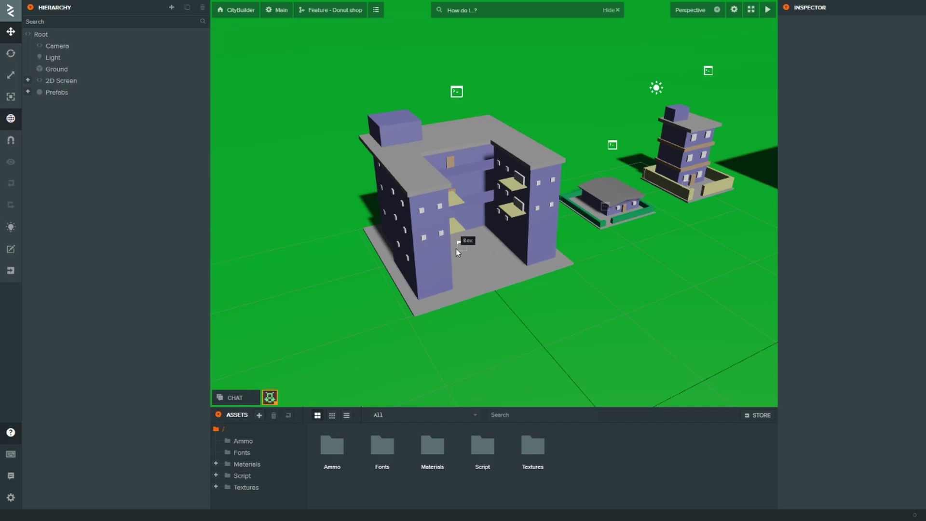
Step: Return the project to the master branch from version control
left_click(316, 10)
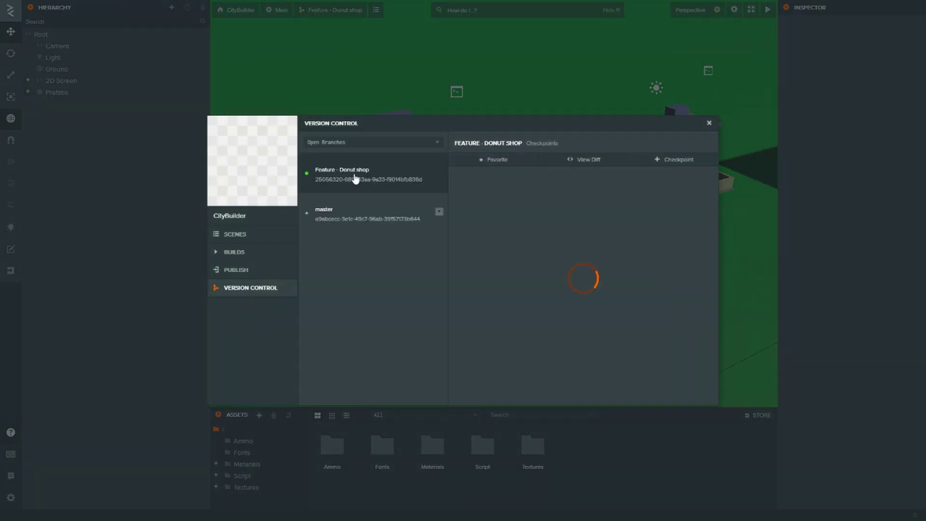
left_click(356, 141)
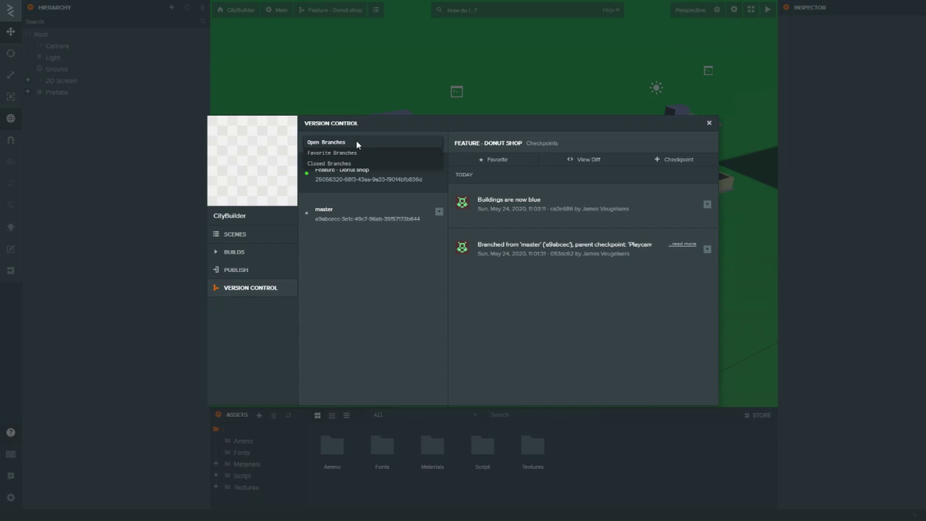
left_click(439, 212)
left_click(423, 240)
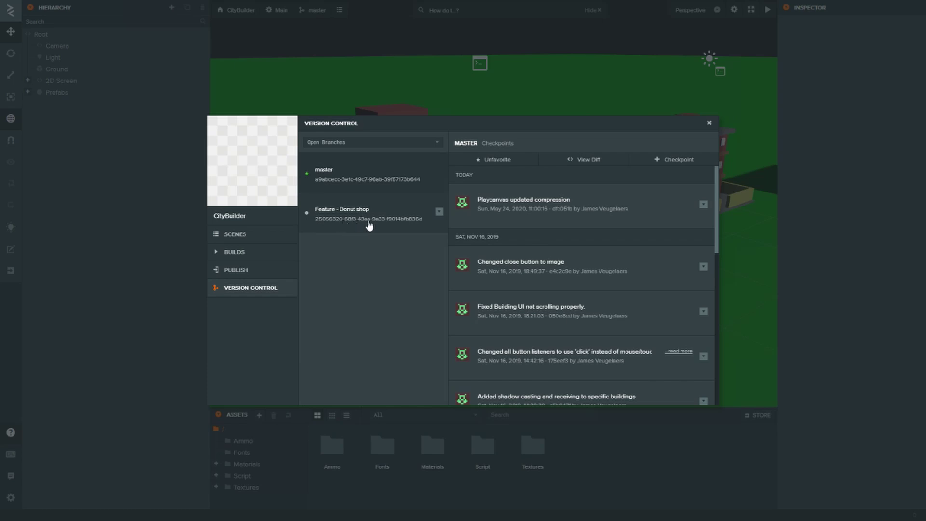
left_click(395, 217)
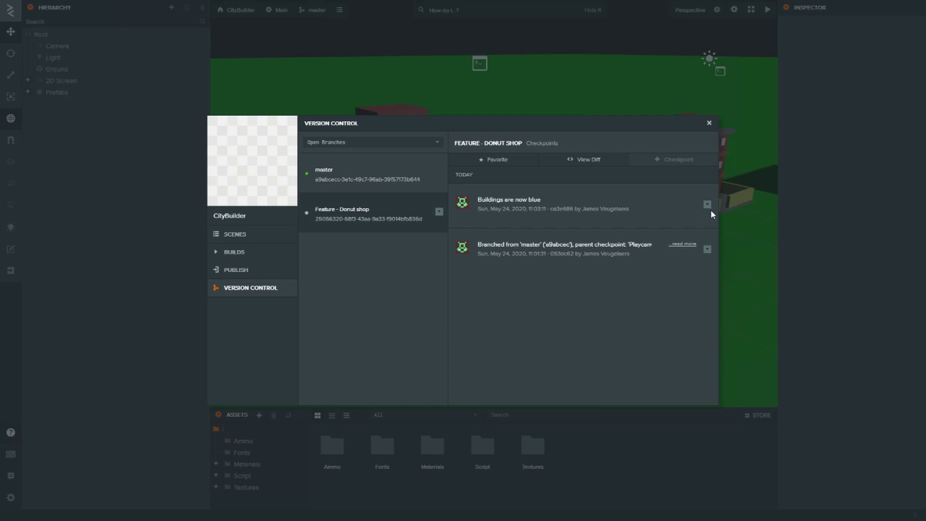
left_click(439, 211)
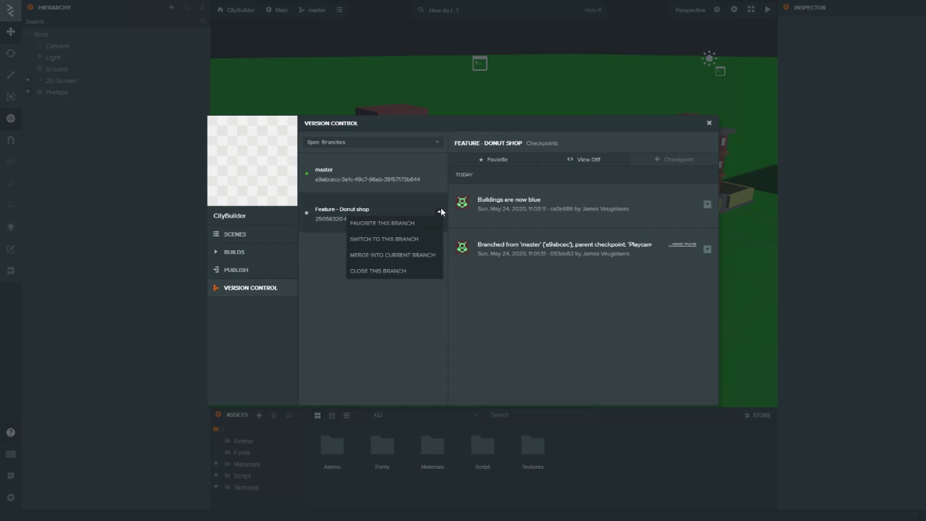
left_click(425, 255)
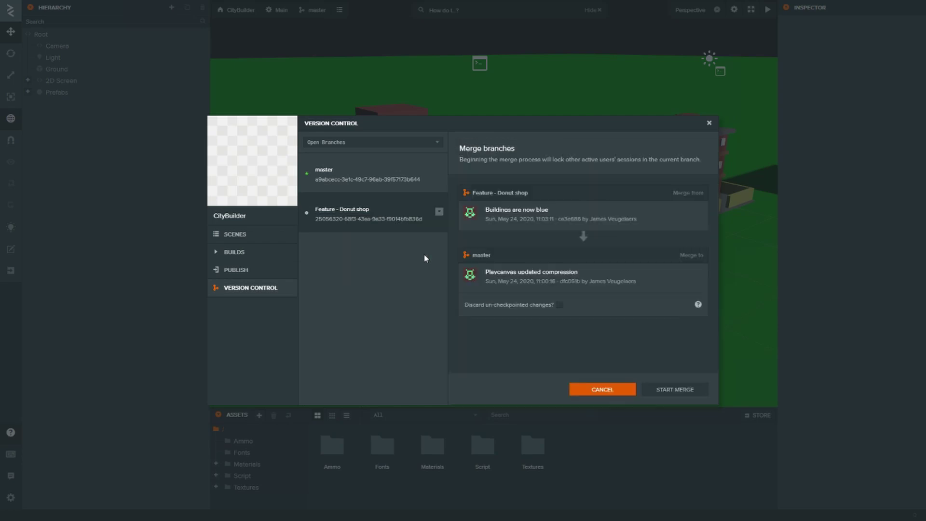
left_click(560, 305)
left_click(587, 392)
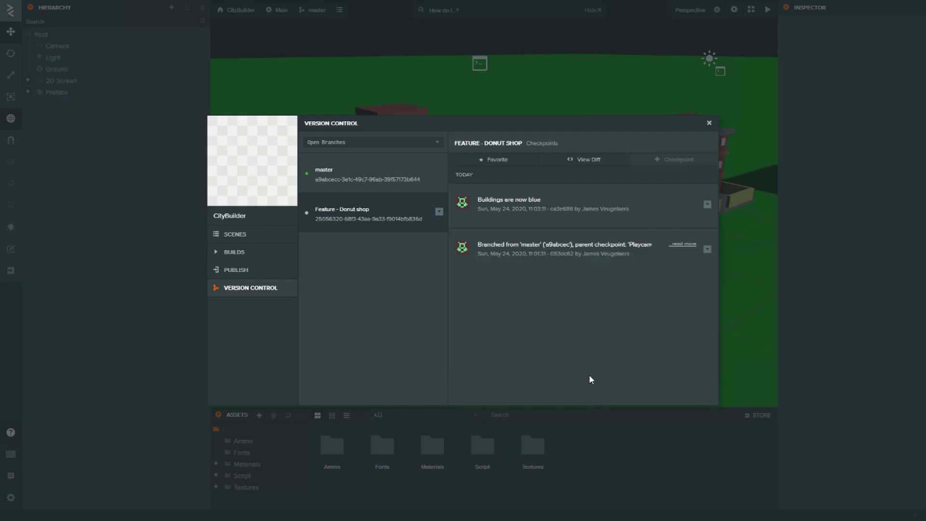
Step: Compare the current state of Feature - Donut shop with its "Buildings are now blue" checkpoint
left_click(589, 159)
left_click(706, 196)
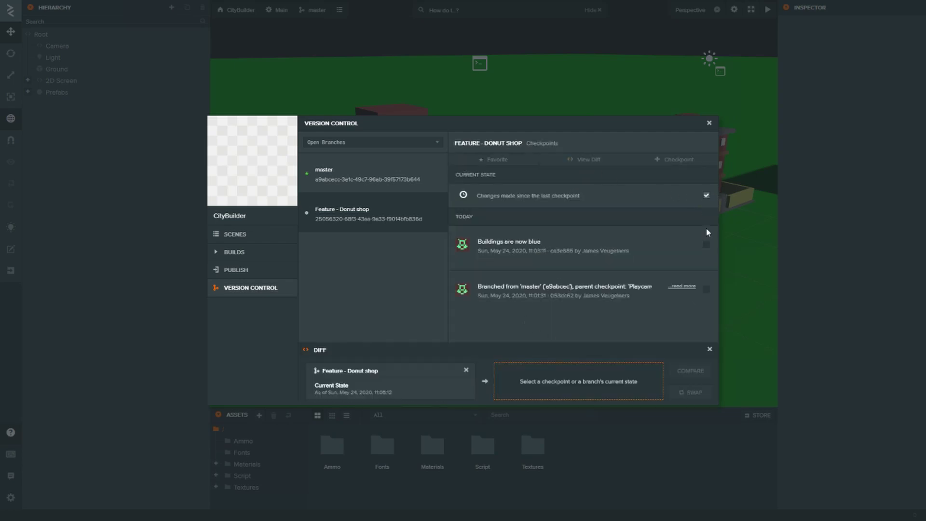
left_click(706, 245)
left_click(678, 371)
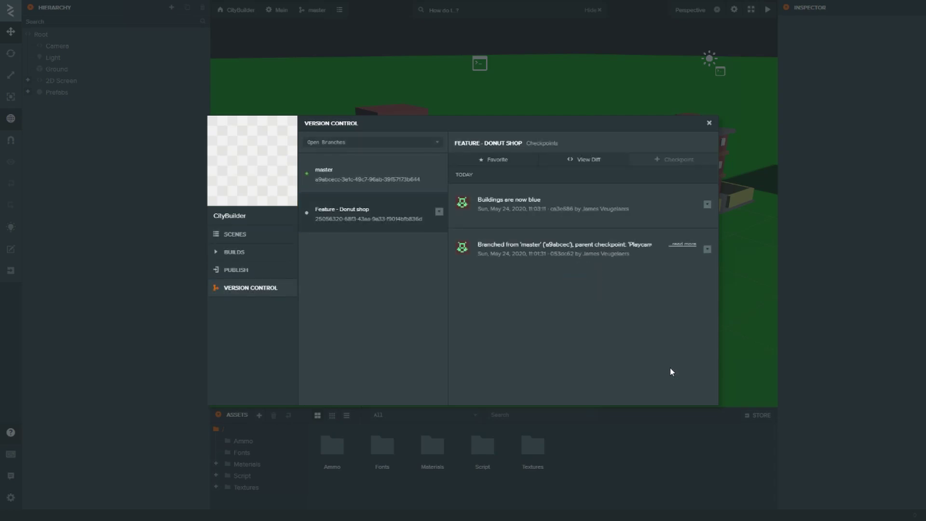
Step: Merge Feature - Donut shop into master, discarding un-checkpointed changes, and check master's checkpoint list
left_click(438, 212)
left_click(420, 256)
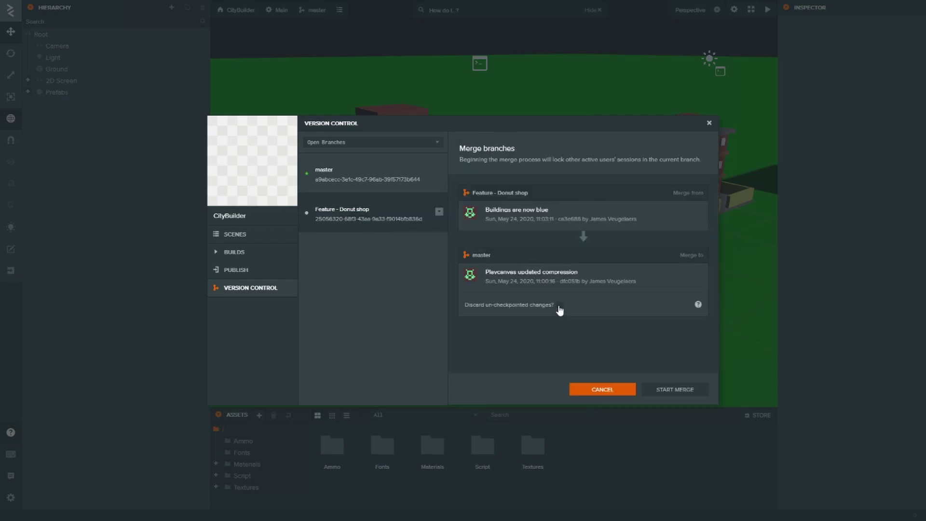
left_click(560, 305)
left_click(681, 390)
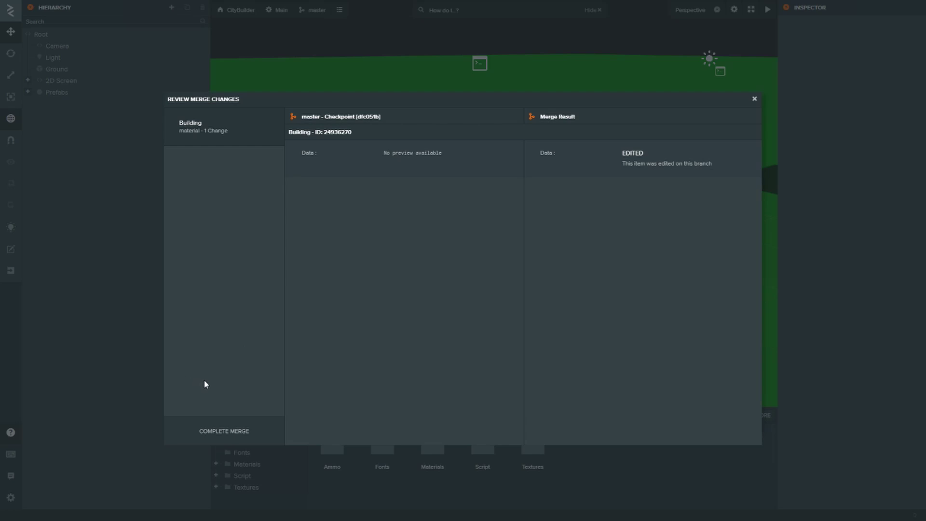
left_click(259, 434)
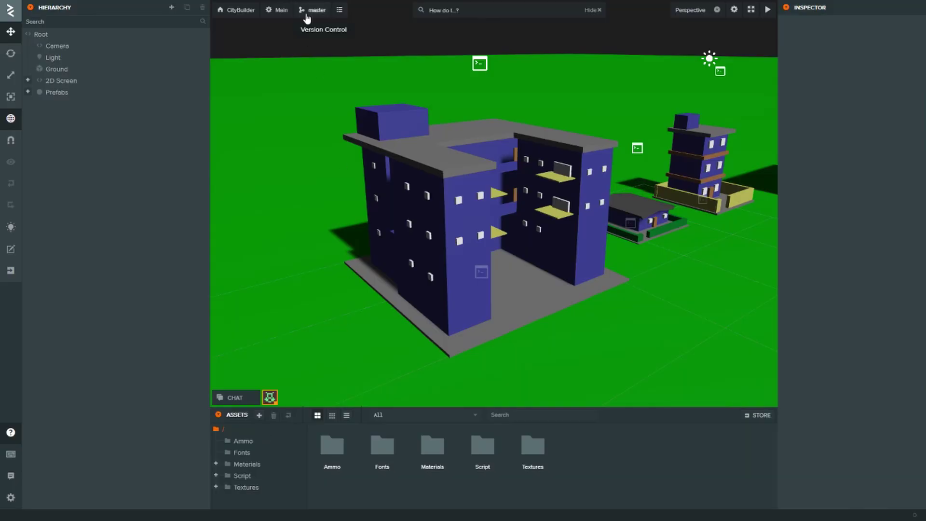
left_click(306, 11)
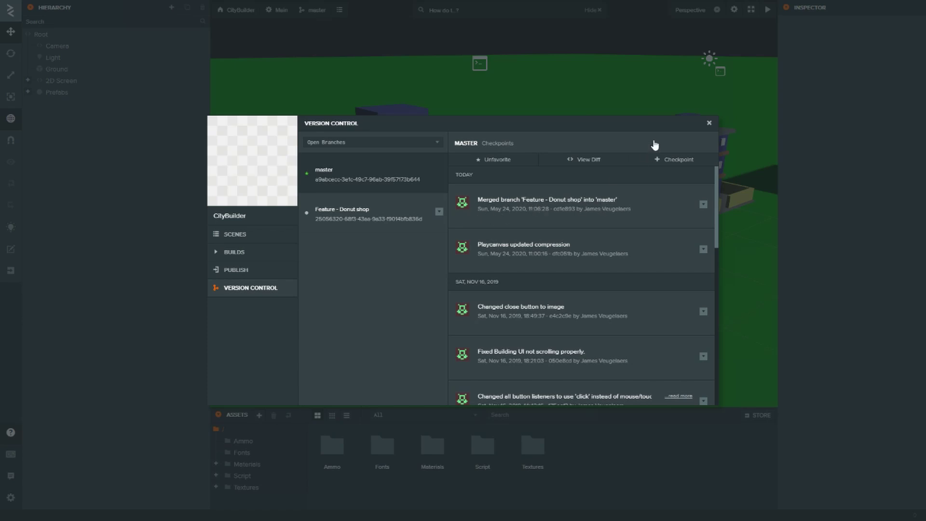
left_click(709, 123)
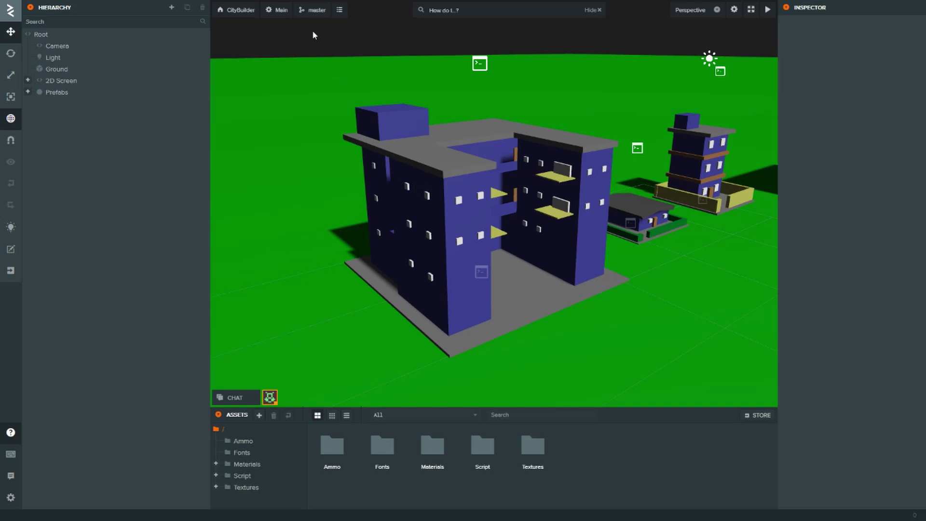
Step: Close the Feature - Donut shop branch, confirming with its name and discarding un-checkpointed changes
left_click(313, 15)
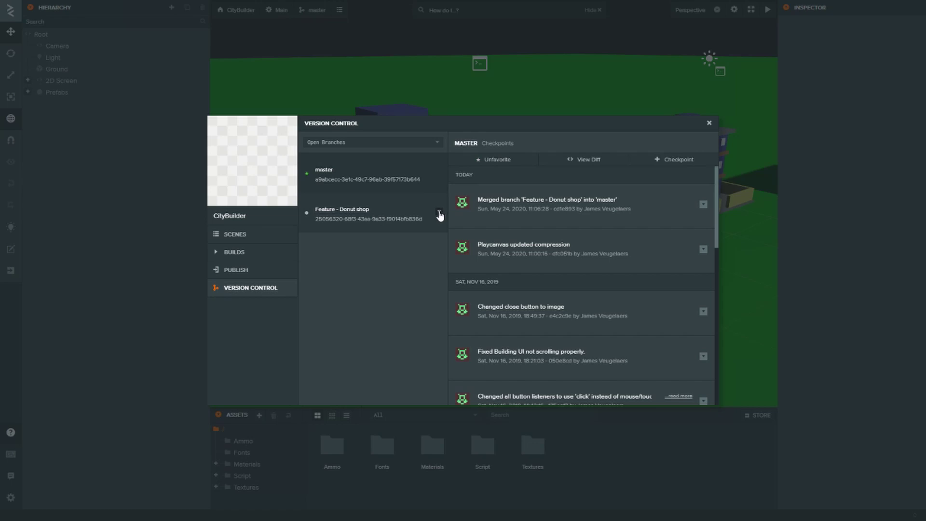
left_click(374, 215)
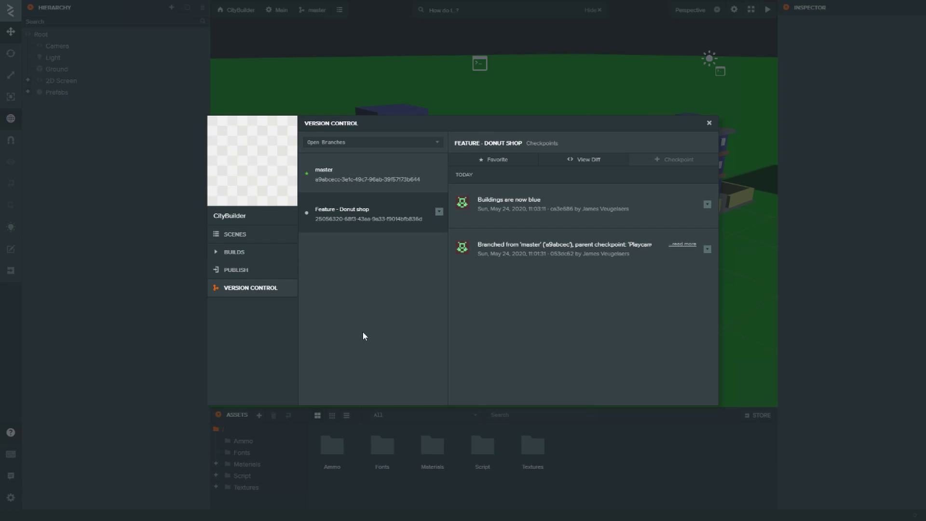
left_click(439, 213)
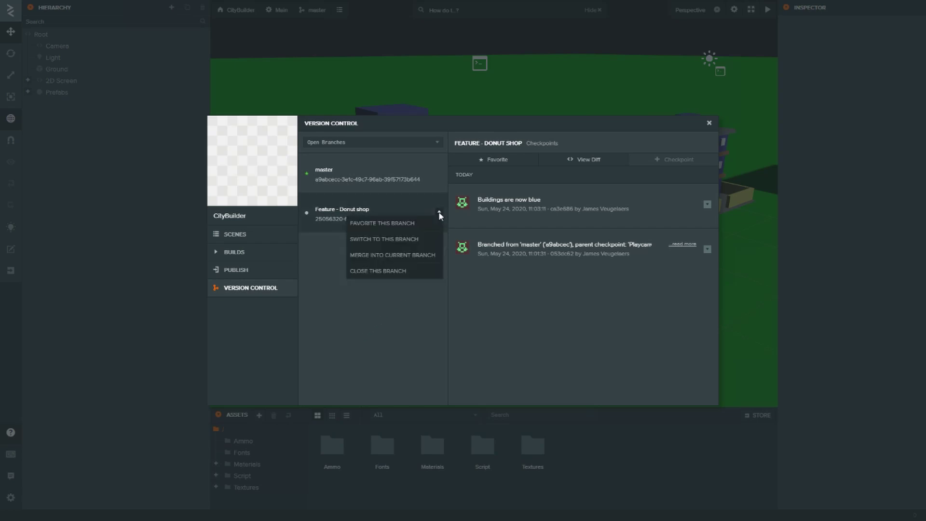
left_click(389, 272)
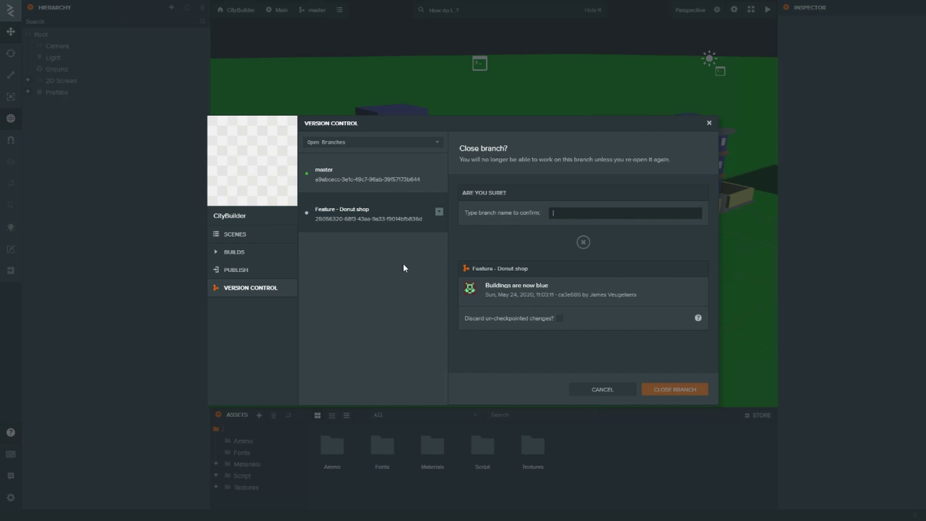
type("Feature - Donut shop")
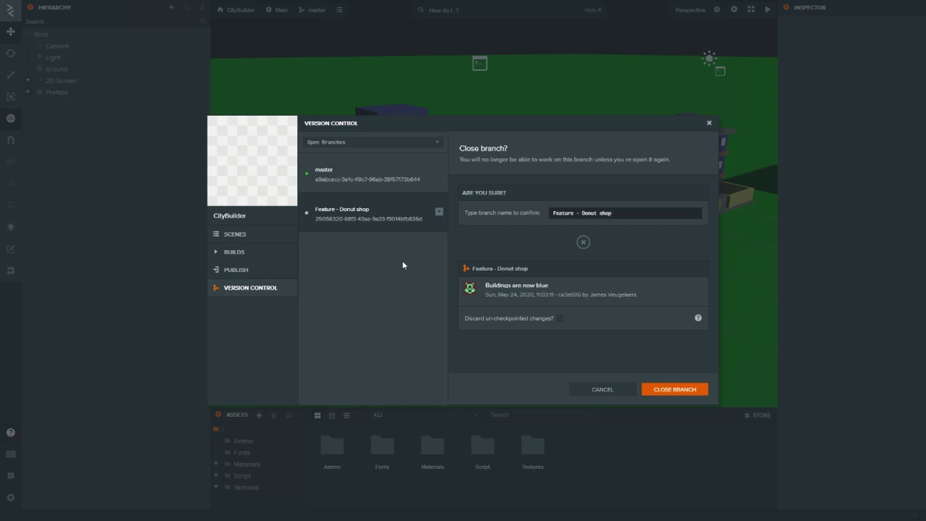
left_click(559, 318)
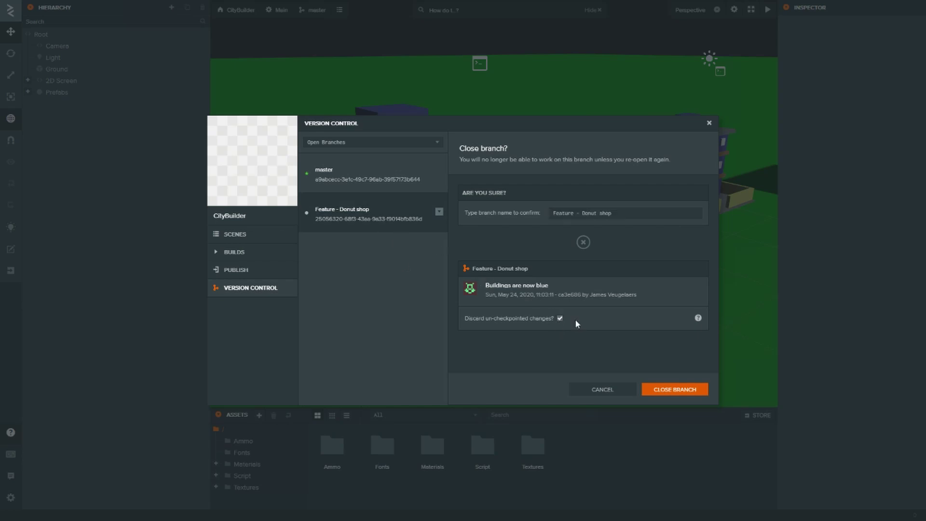
left_click(685, 389)
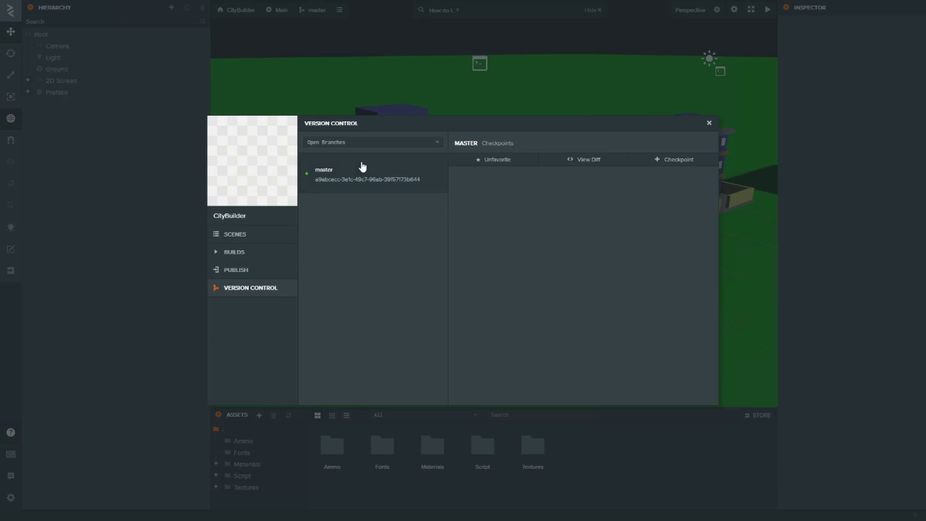
Step: Reload version control and review the checkpoints of the master branch
left_click(247, 274)
left_click(251, 291)
left_click(349, 175)
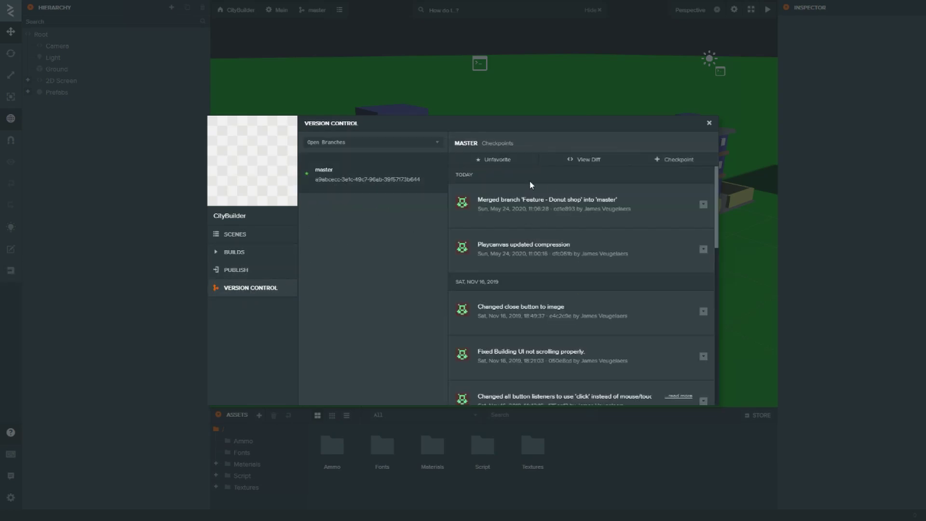
left_click(261, 268)
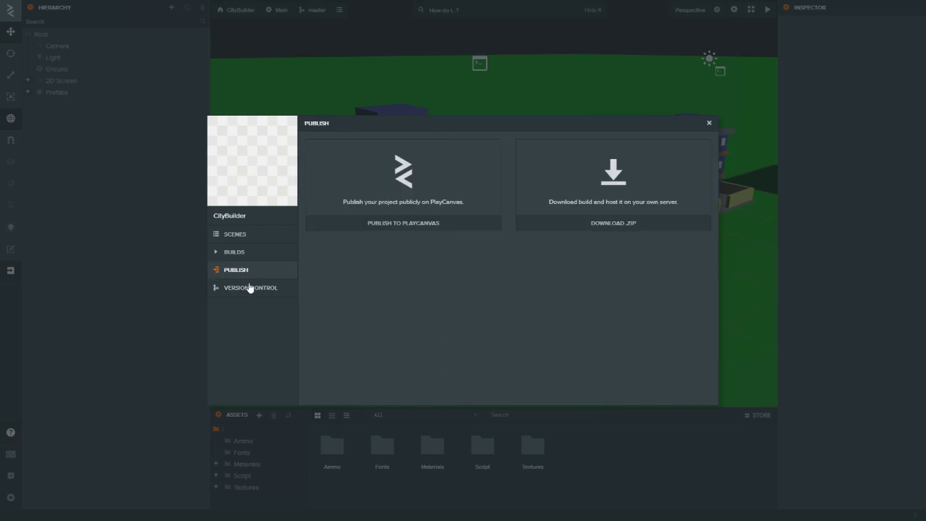
left_click(250, 288)
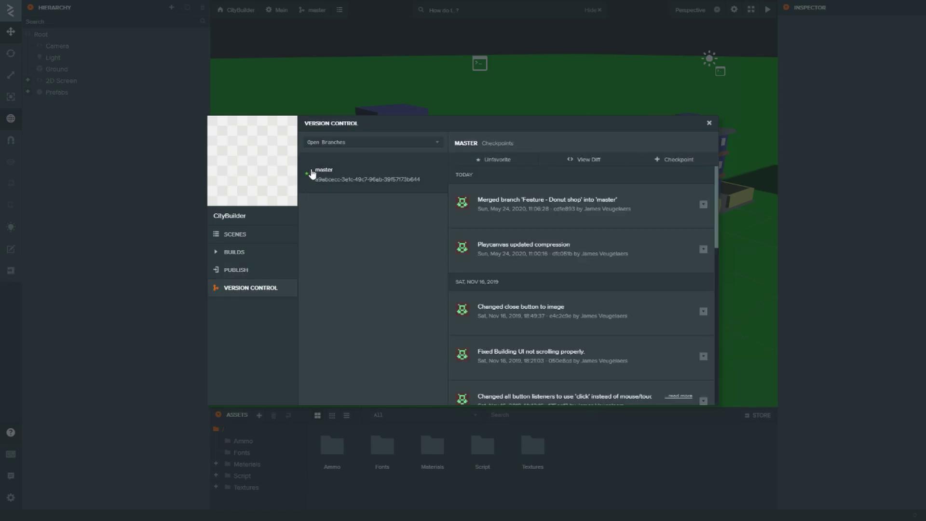
Step: List the closed branches and examine the checkpoints and available actions of Feature - Donut shop
left_click(327, 142)
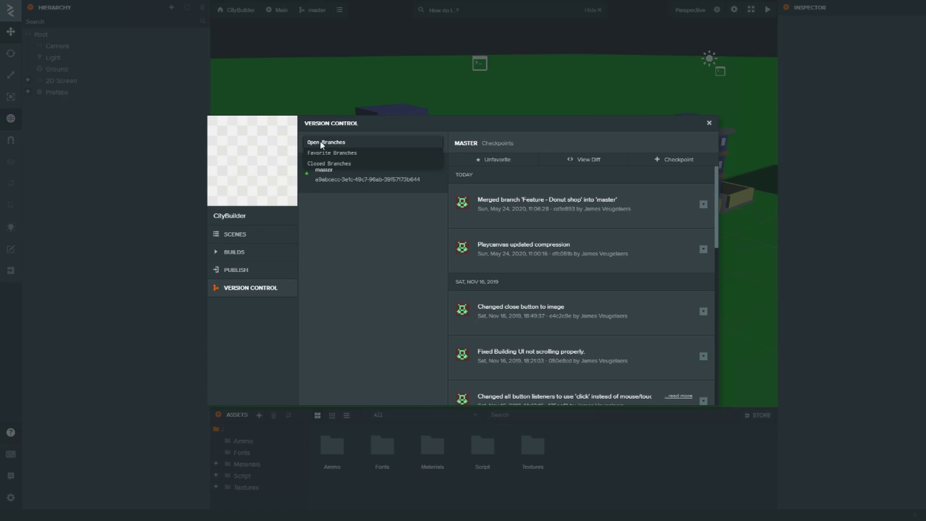
left_click(317, 164)
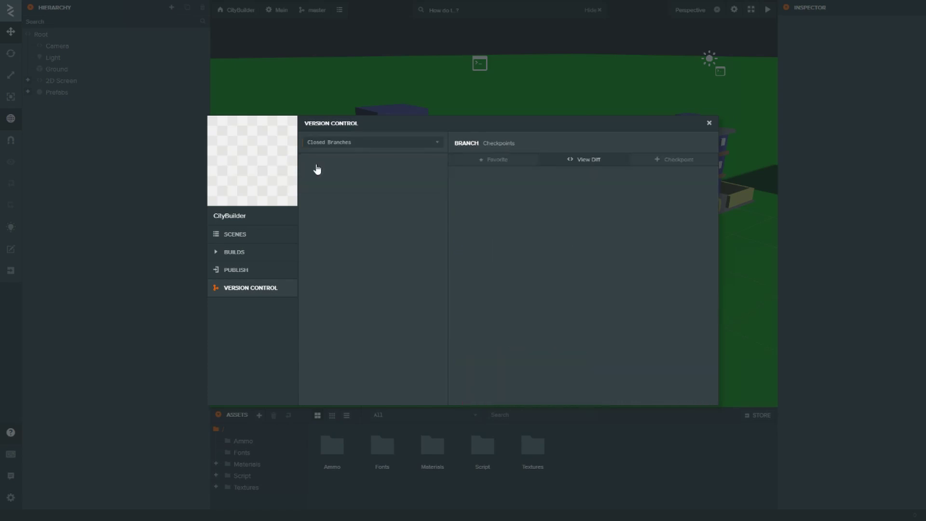
left_click(344, 181)
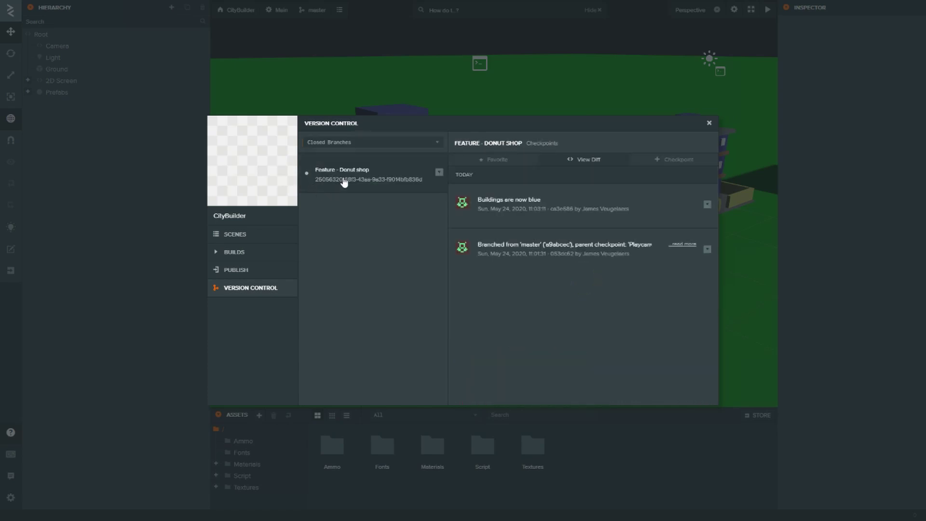
left_click(438, 172)
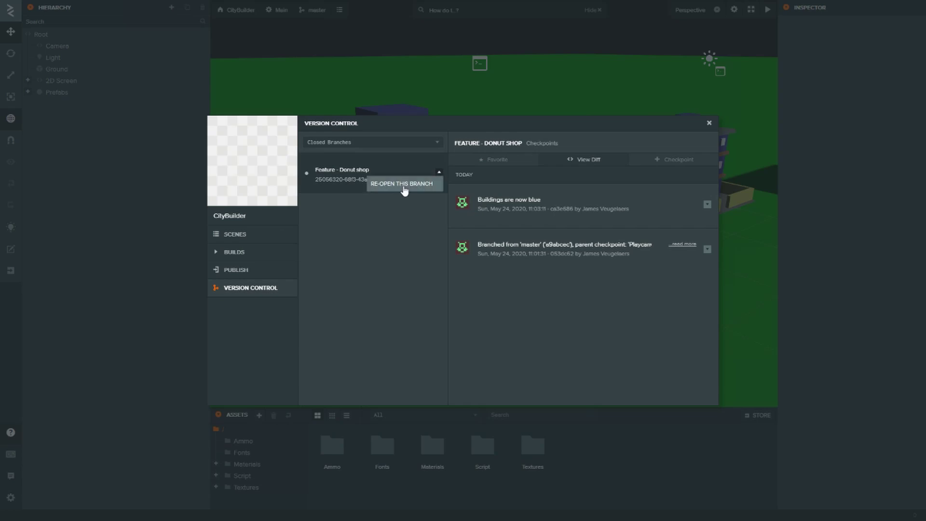
left_click(383, 141)
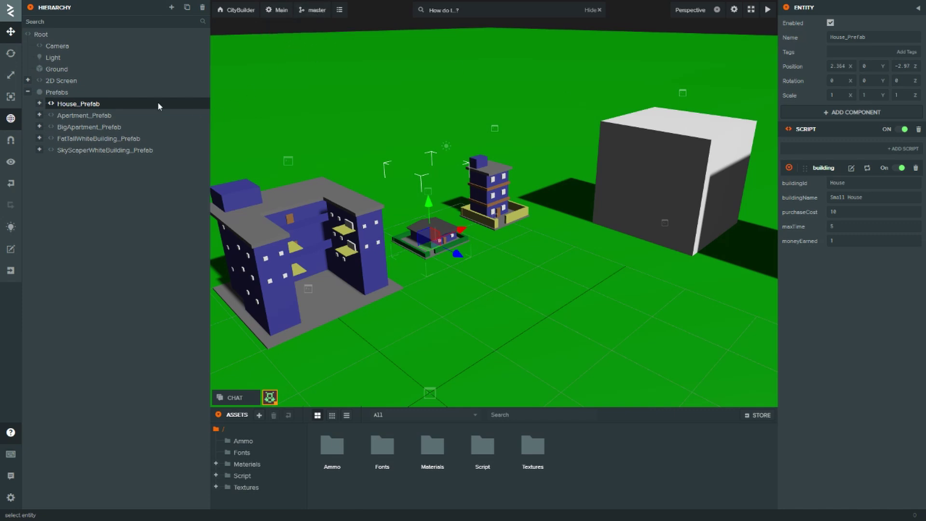
Step: Edit the purchaseCost script attribute of Apartment_Prefab and of BigApartment_Prefab
left_click(114, 116)
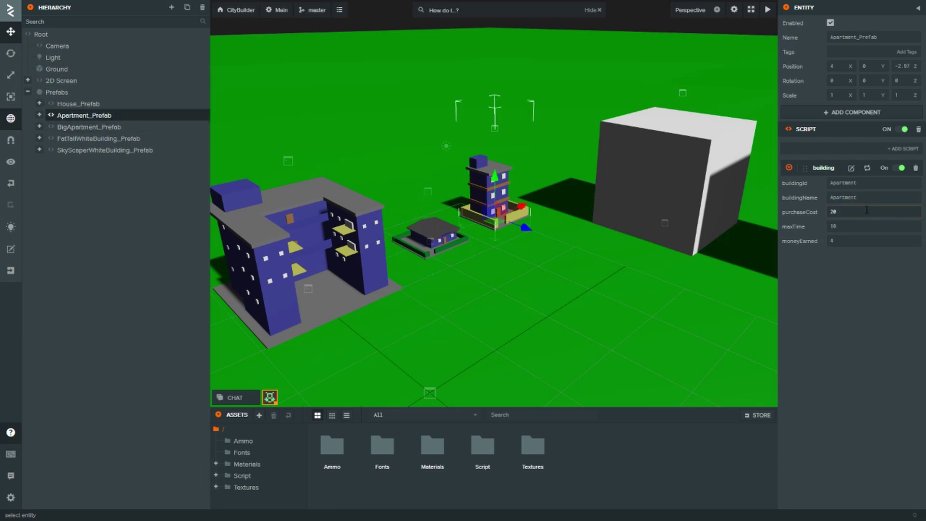
left_click(842, 211)
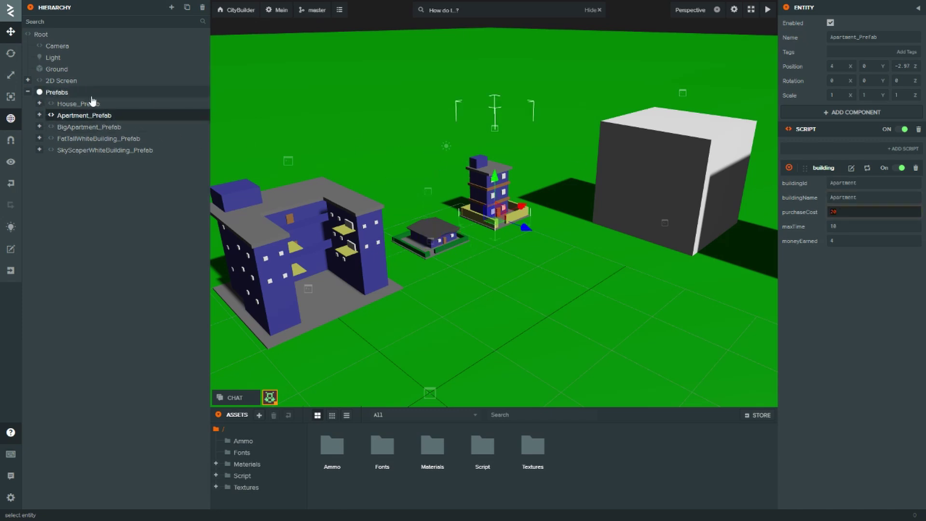
key("Return")
left_click(89, 127)
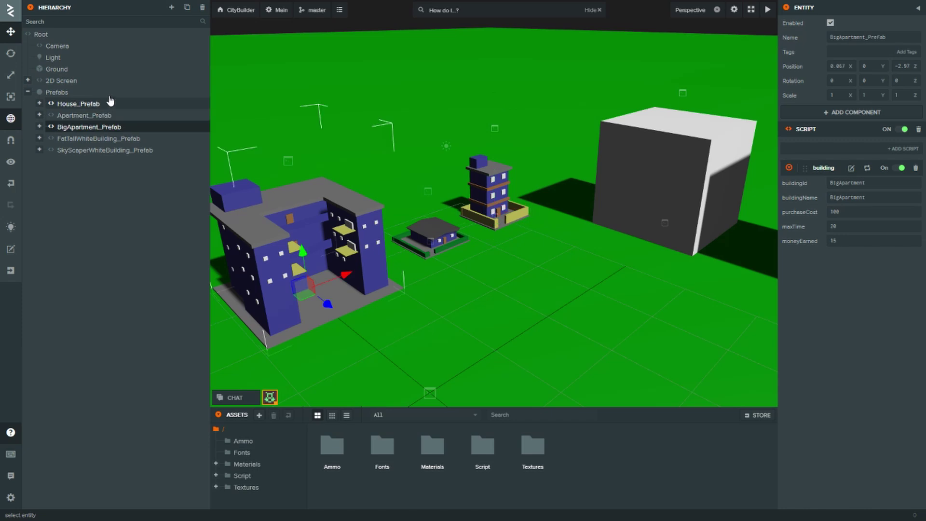
left_click(831, 212)
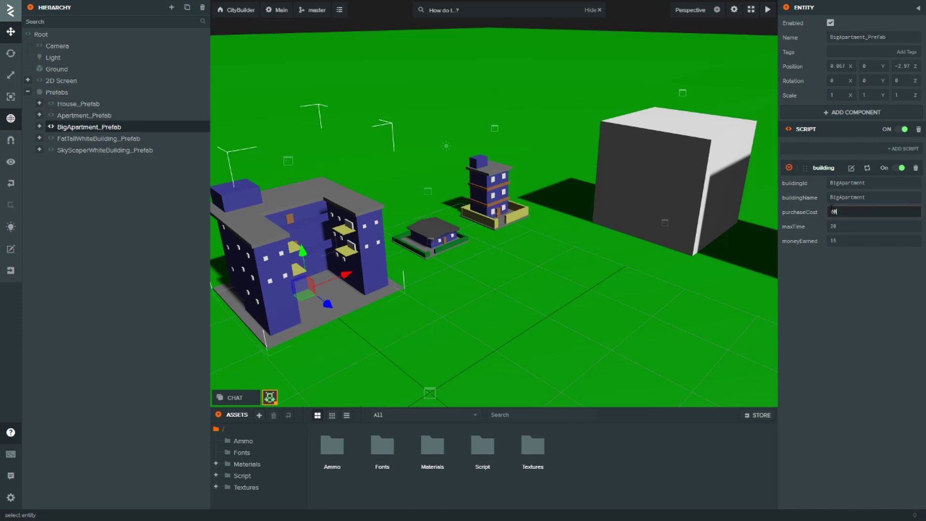
key("Return")
Step: Set the purchaseCost of FatTallWhiteBuilding_Prefab to 80
left_click(124, 139)
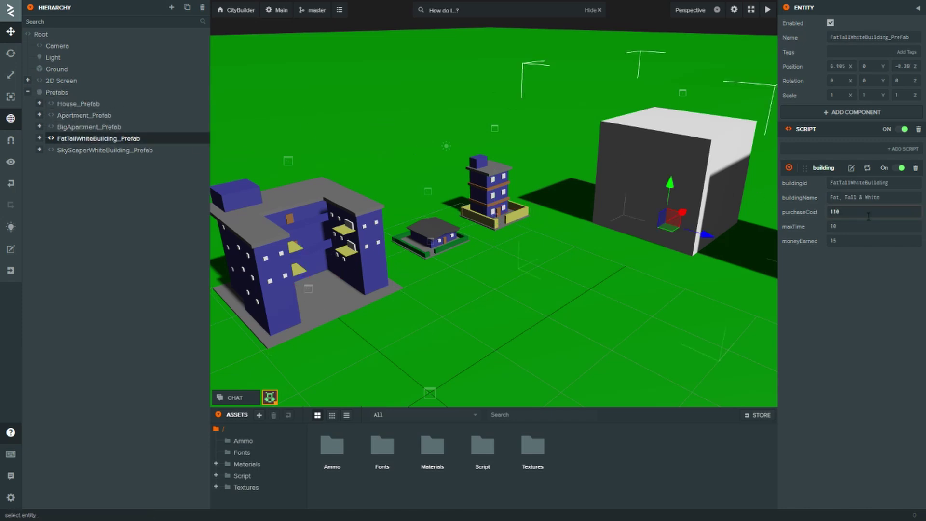
left_click(832, 212)
type("80")
key("Return")
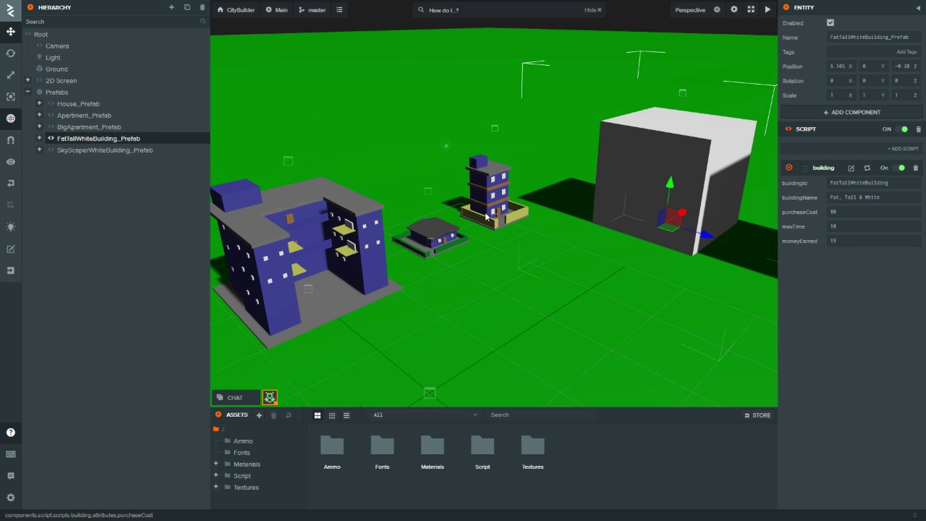
Step: Set the purchaseCost of SkyScaperWhiteBuilding_Prefab to 80
left_click(110, 150)
left_click(831, 211)
key("Return")
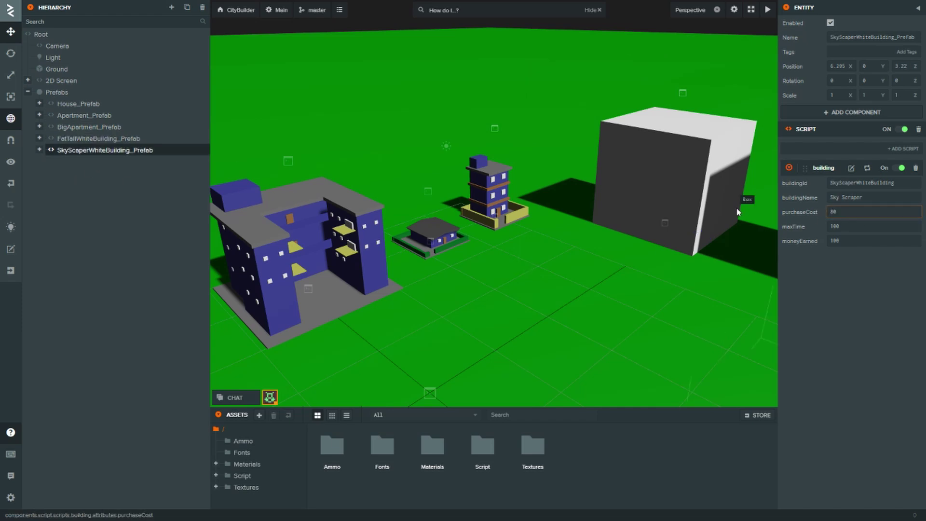
Step: Set the purchaseCost of SkyScaperWhiteBuilding_Prefab to 160
left_click(126, 141)
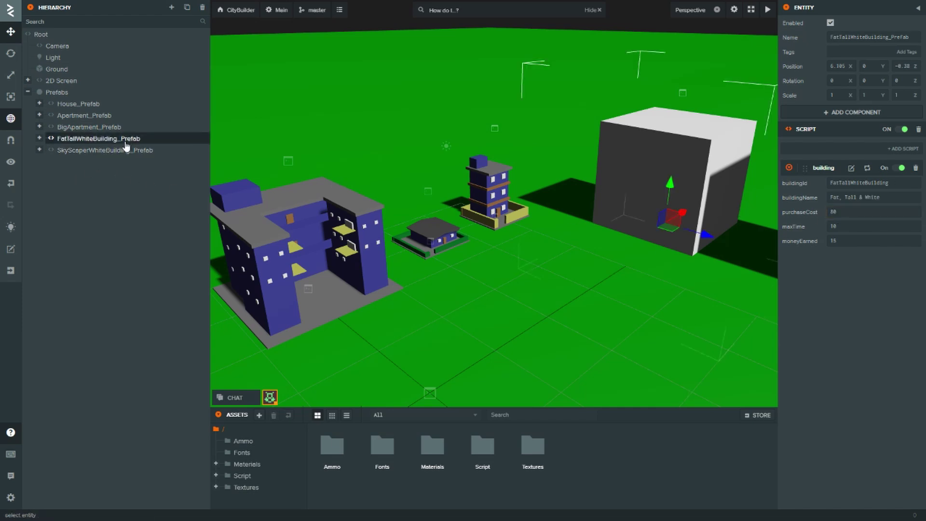
left_click(126, 147)
left_click(831, 211)
type("1")
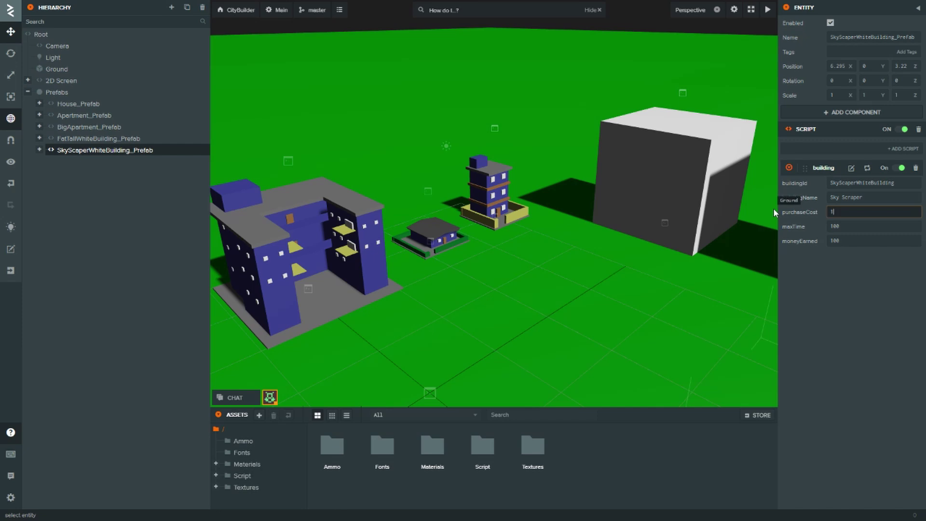
type("000")
key("Return")
Step: Examine the building script values of each prefab from House_Prefab to SkyScaperWhiteBuilding_Prefab
left_click(118, 104)
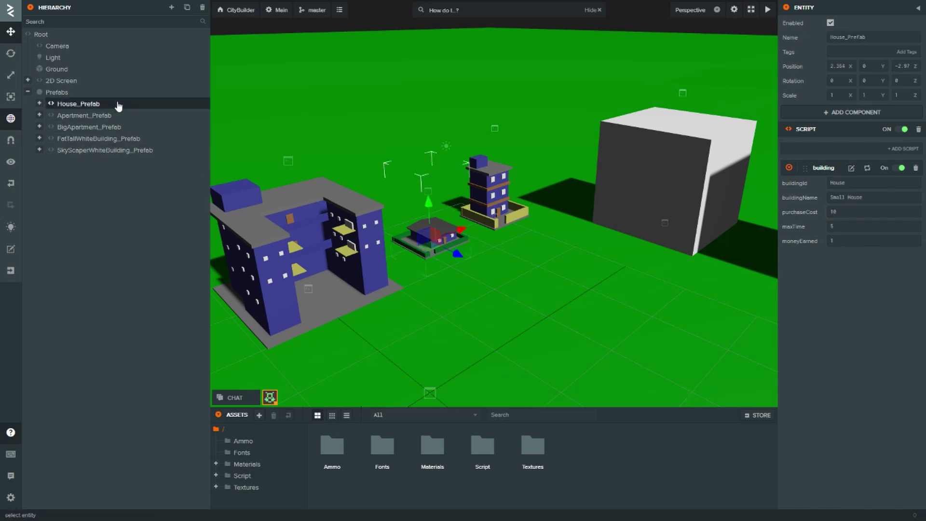
key("Down")
key("Down")
key("Down")
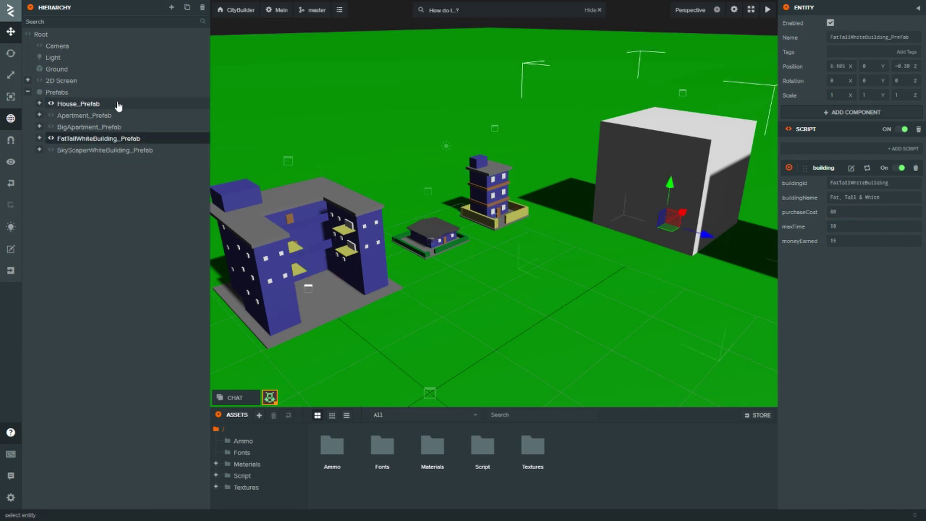
key("Down")
key("Up")
key("Up")
key("Up")
key("Up")
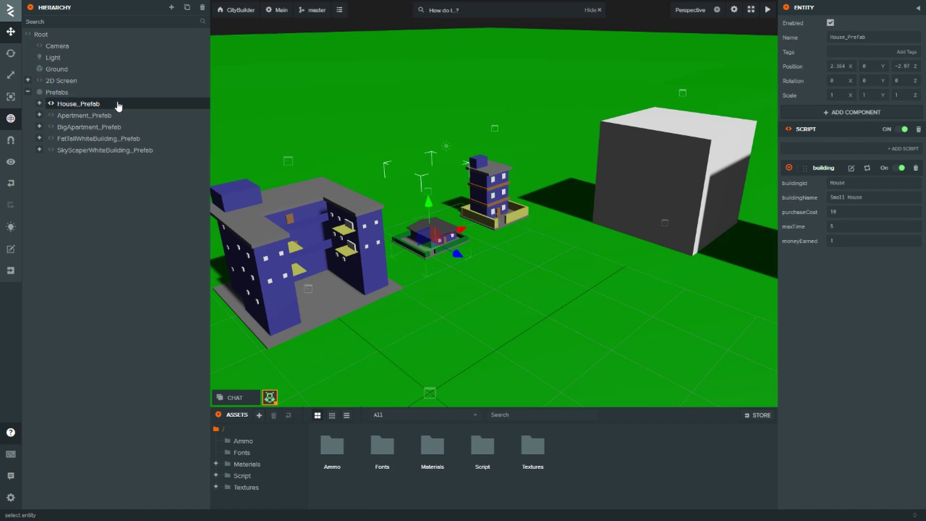
Step: Switch the project to the Feature - Donut shop branch
left_click(319, 13)
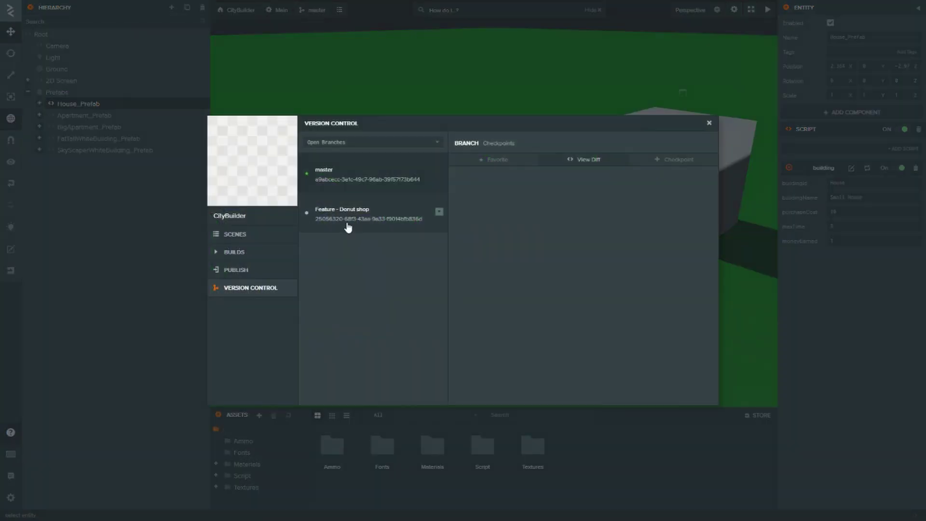
left_click(439, 212)
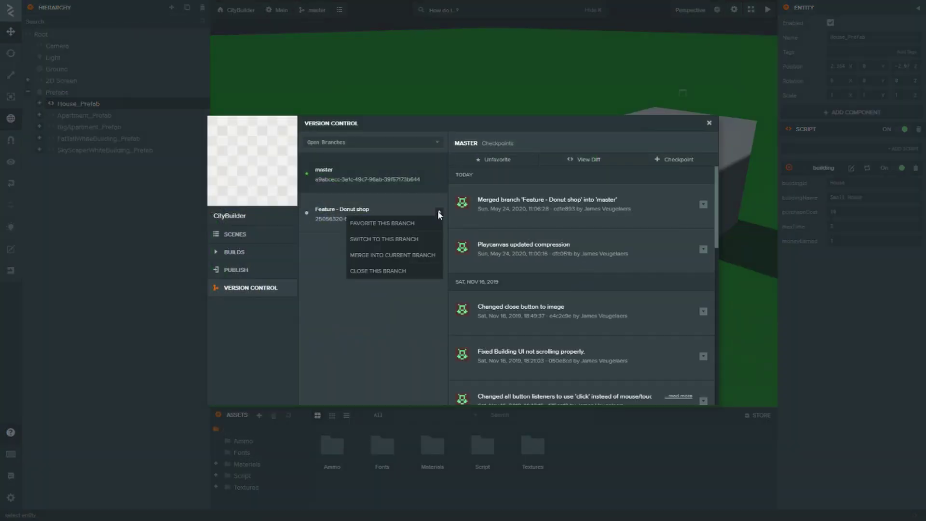
left_click(369, 238)
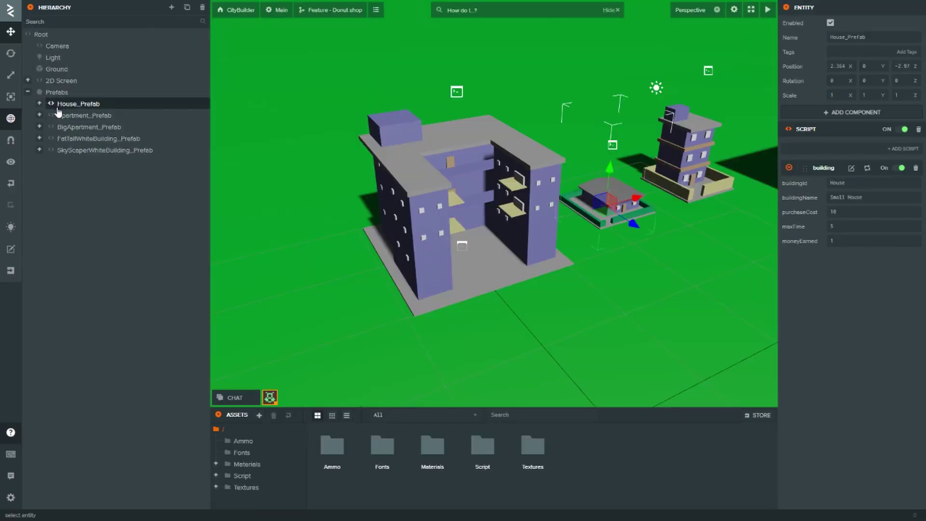
Step: Set the purchaseCost of BigApartment_Prefab to 200 on the Feature - Donut shop branch
left_click(77, 120)
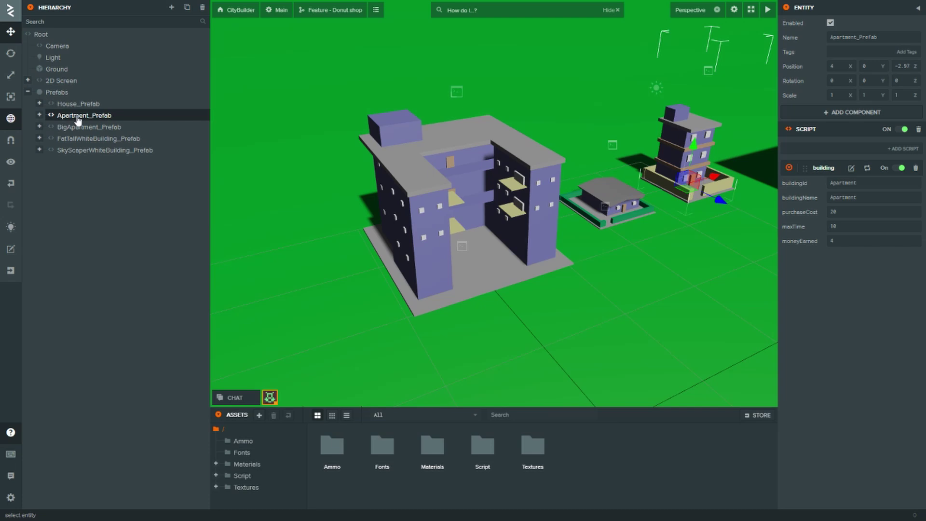
left_click(90, 128)
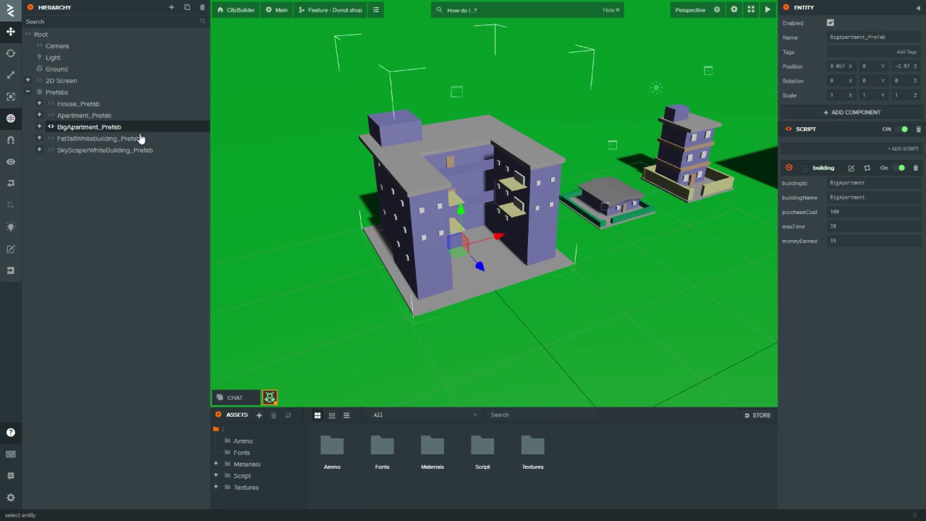
left_click(831, 216)
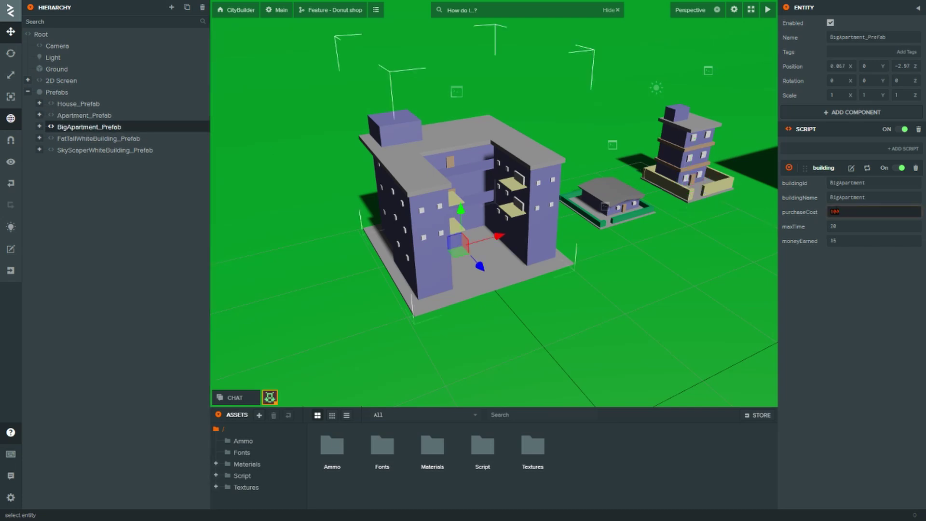
type("200")
key("Return")
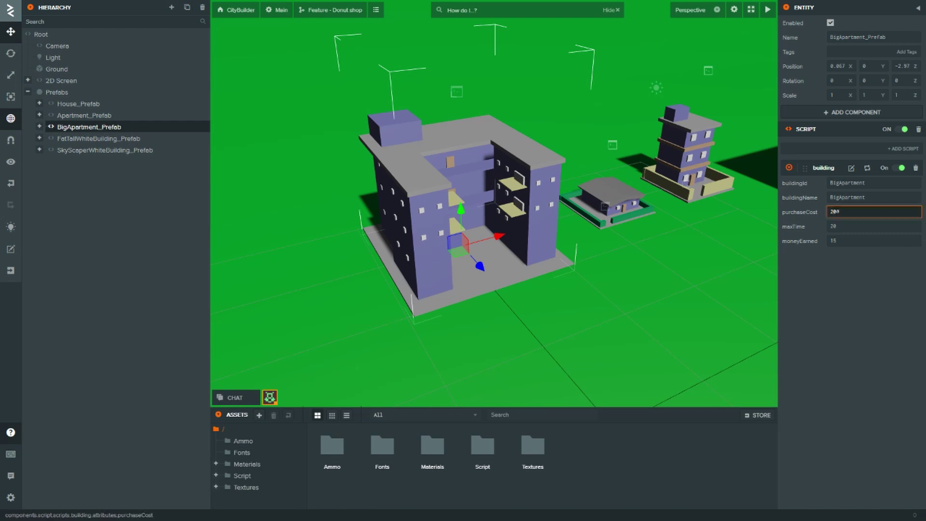
Step: Set the purchaseCost of FatTallWhiteBuilding_Prefab to 400 on the feature branch
left_click(134, 143)
left_click(797, 212)
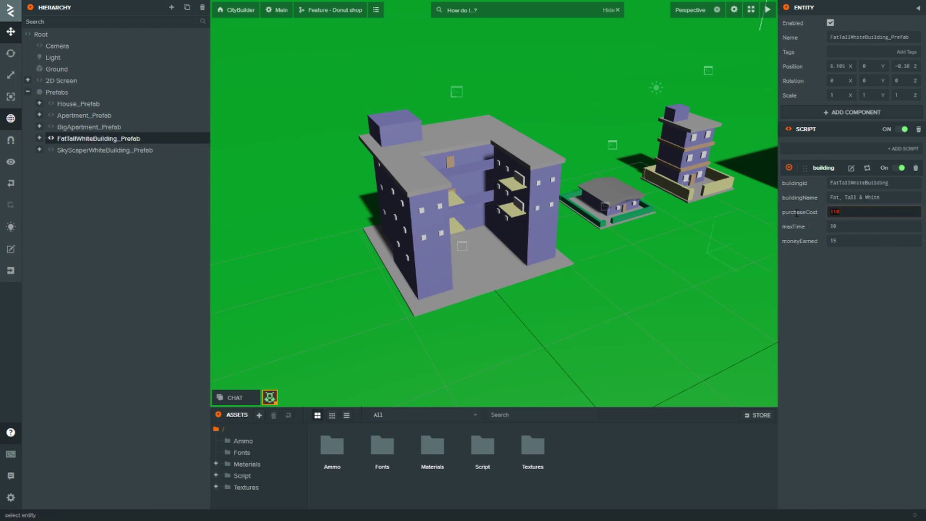
type("400")
key("Return")
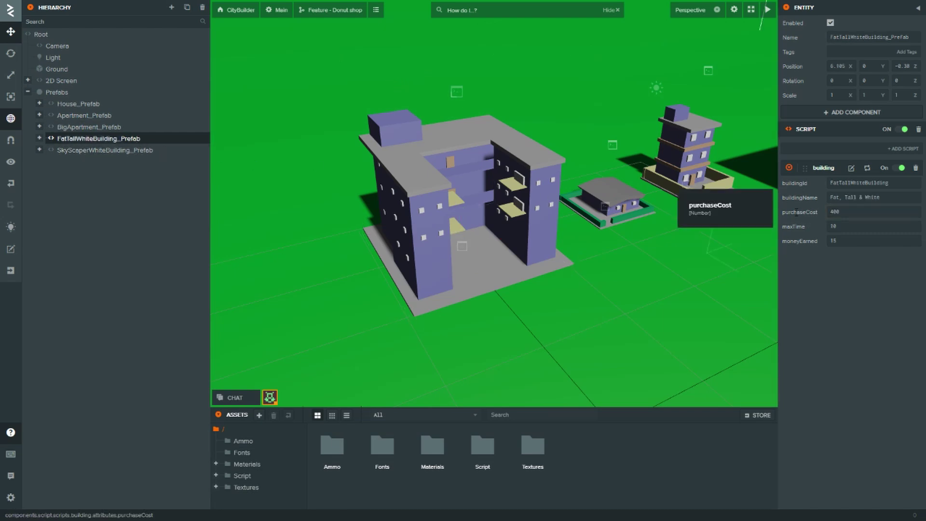
Step: Set the purchaseCost of SkyScaperWhiteBuilding_Prefab to 800 on the feature branch, and select House_Prefab
left_click(151, 153)
left_click(791, 212)
type("80")
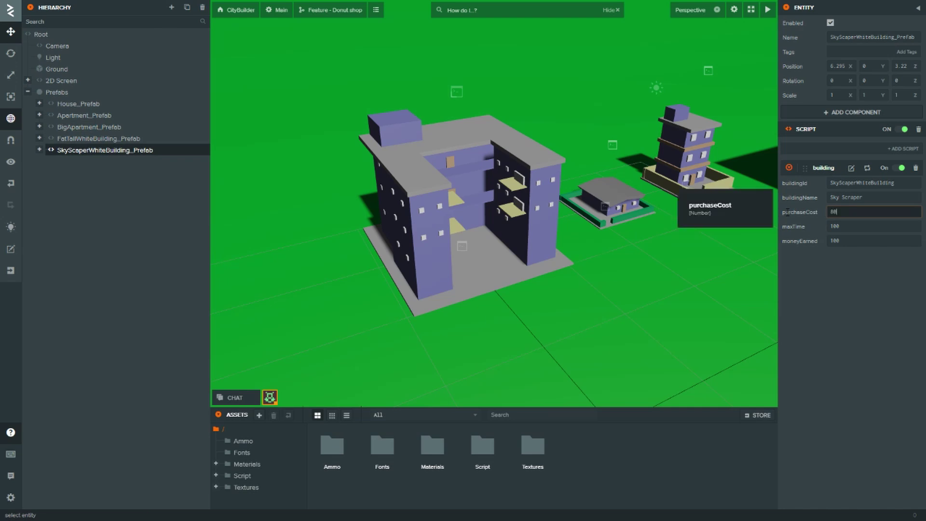
key("Return")
left_click(90, 109)
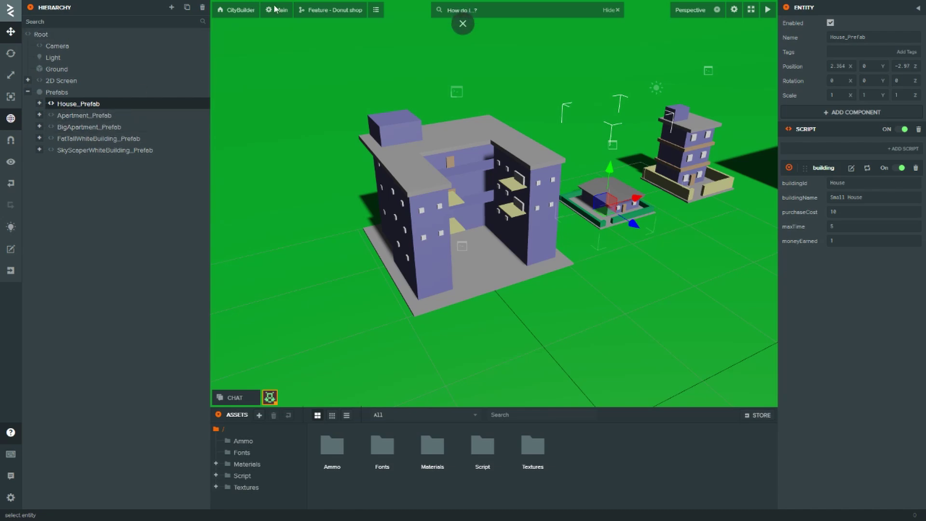
Step: Create a checkpoint on Feature - Donut shop with the description "Temporarily adjusted changes"
left_click(331, 9)
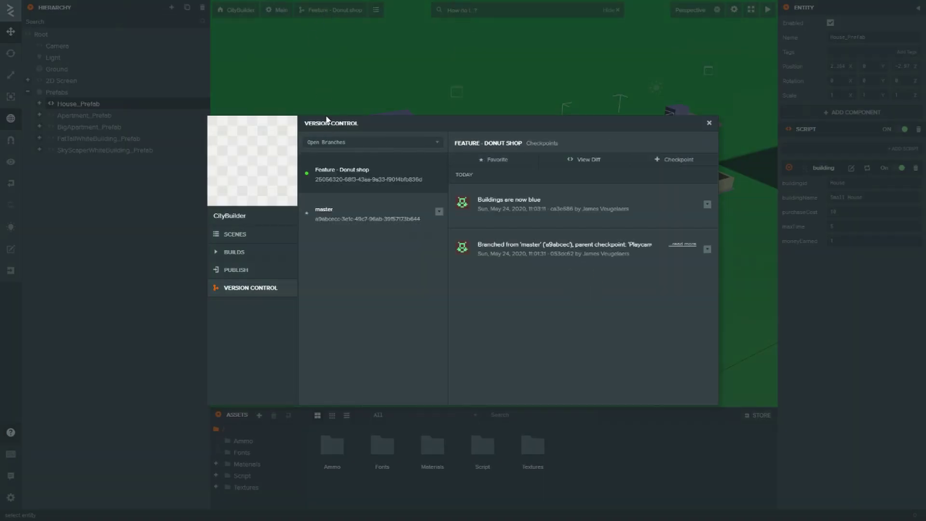
left_click(681, 163)
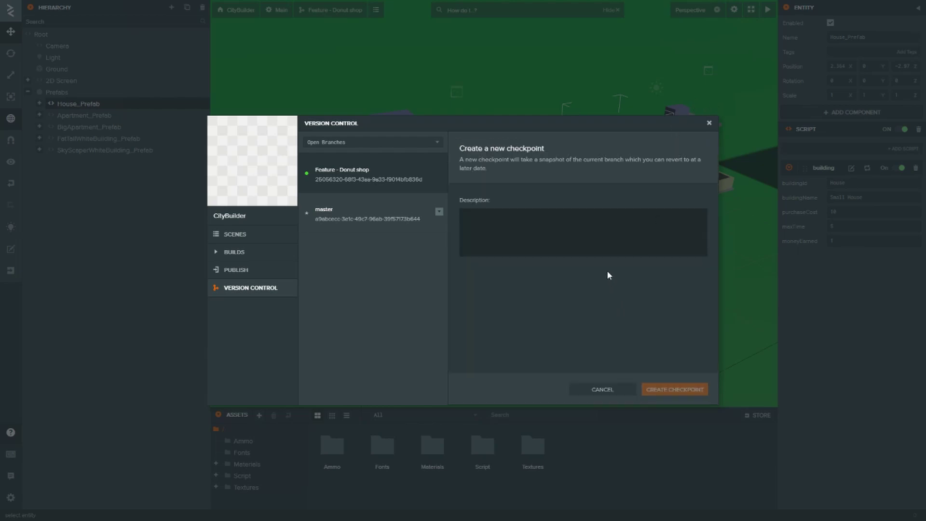
type("Adjusted change")
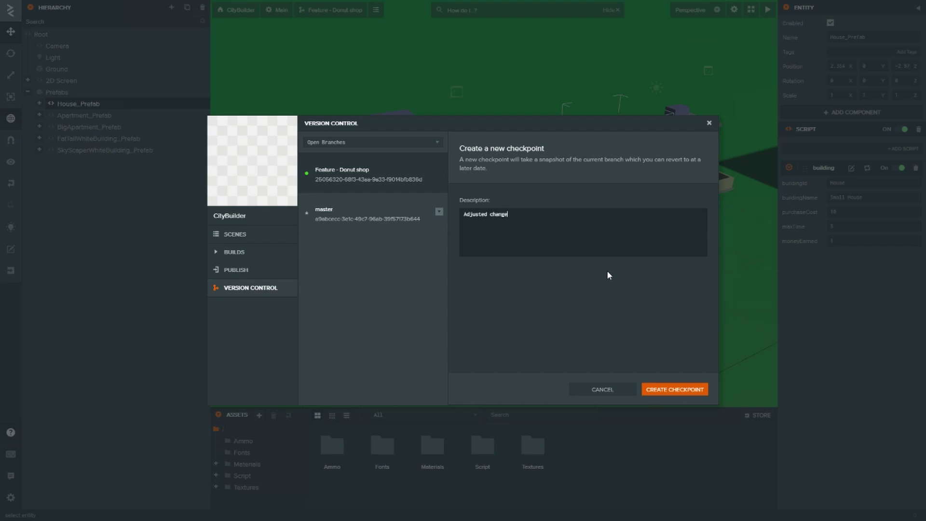
type("d")
type("Tempora")
type("rily")
key("Delete")
type("a")
left_click(668, 390)
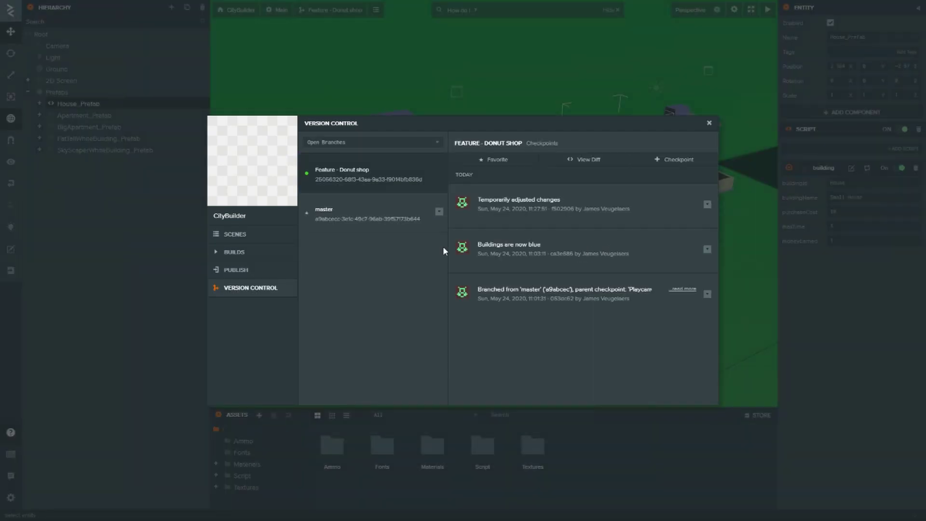
Step: Switch to the master branch and create a checkpoint there with the description "Building prices are now linear"
left_click(438, 211)
left_click(416, 240)
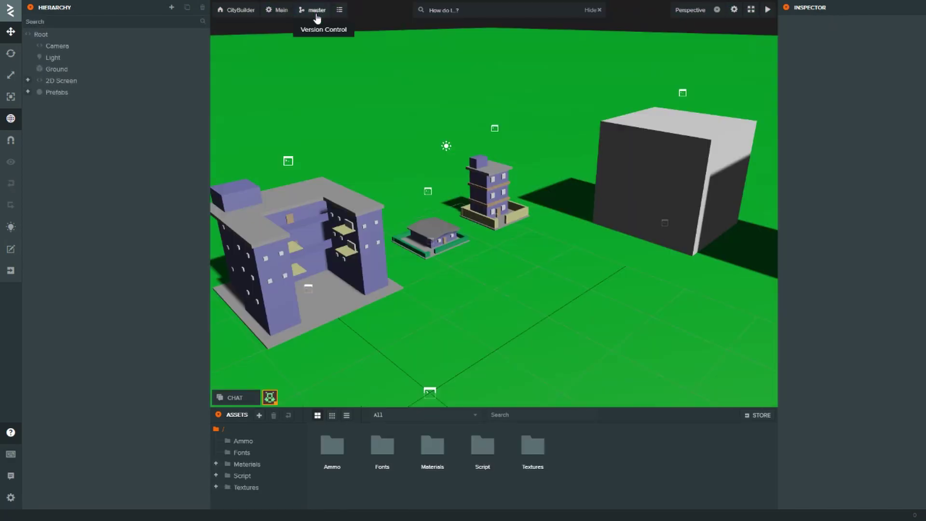
left_click(317, 18)
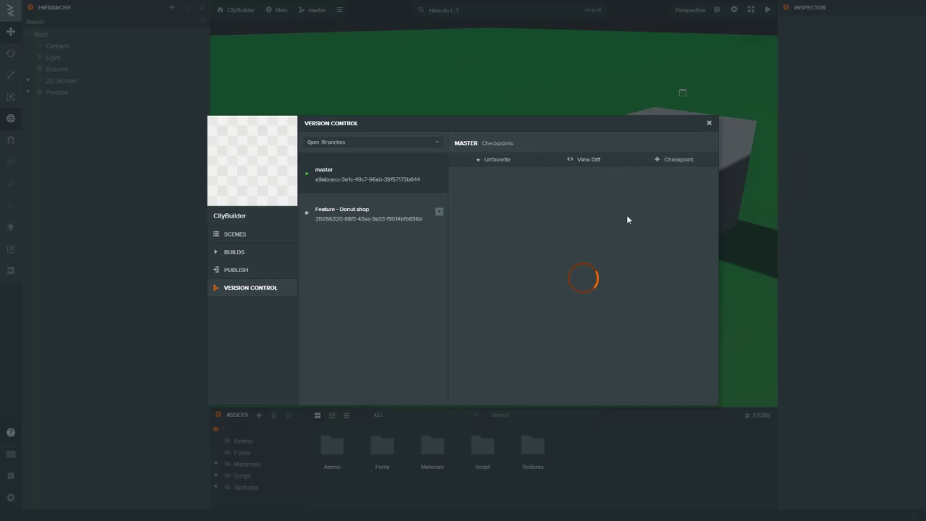
left_click(673, 160)
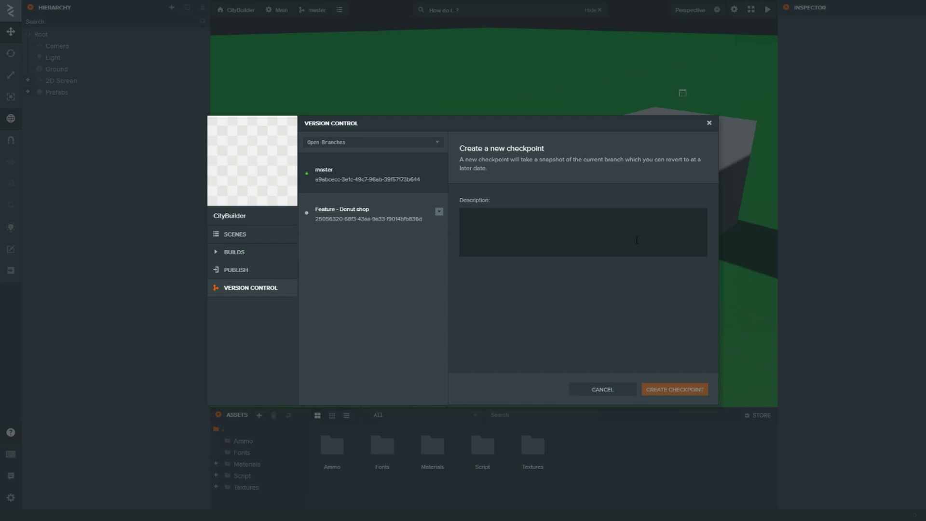
type("d")
key("BackSpace")
type("Bui")
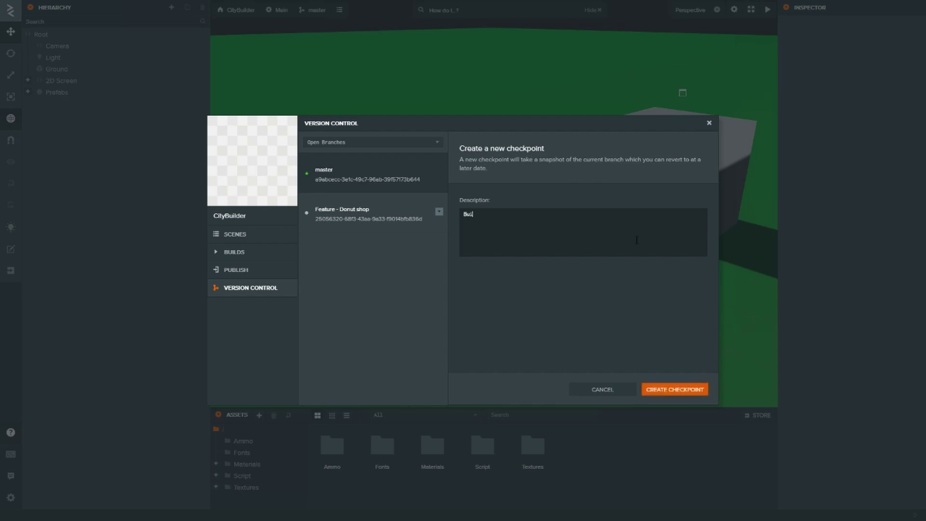
type("lding prices are now linear")
left_click(681, 386)
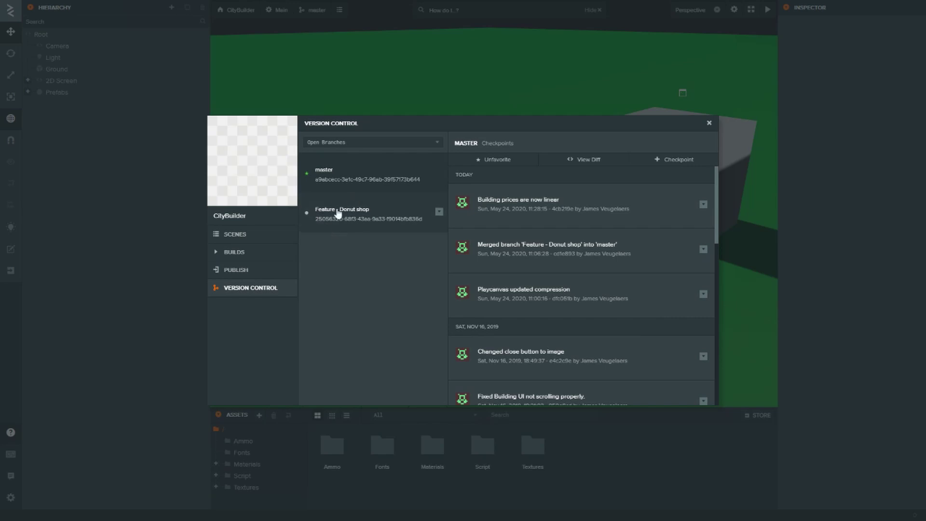
Step: Compare the checkpoints of both open branches and start merging Feature - Donut shop into master
left_click(396, 217)
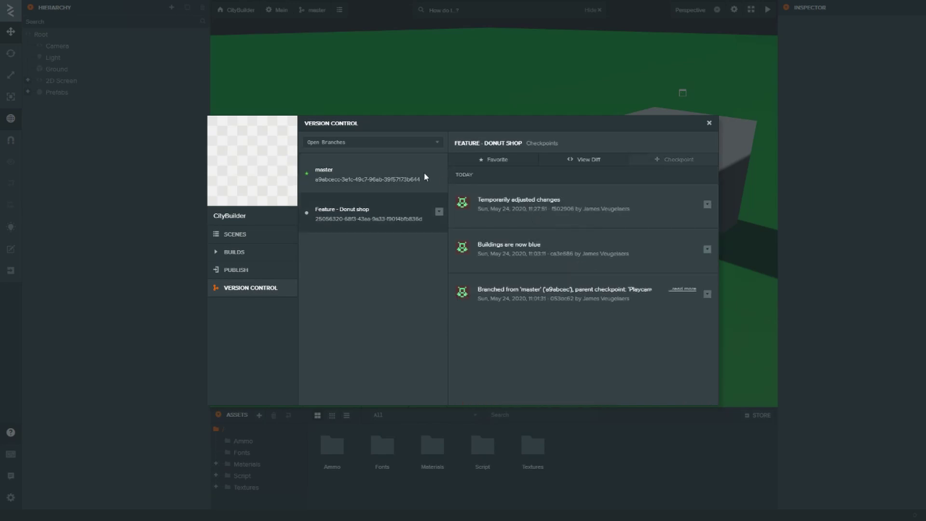
left_click(362, 182)
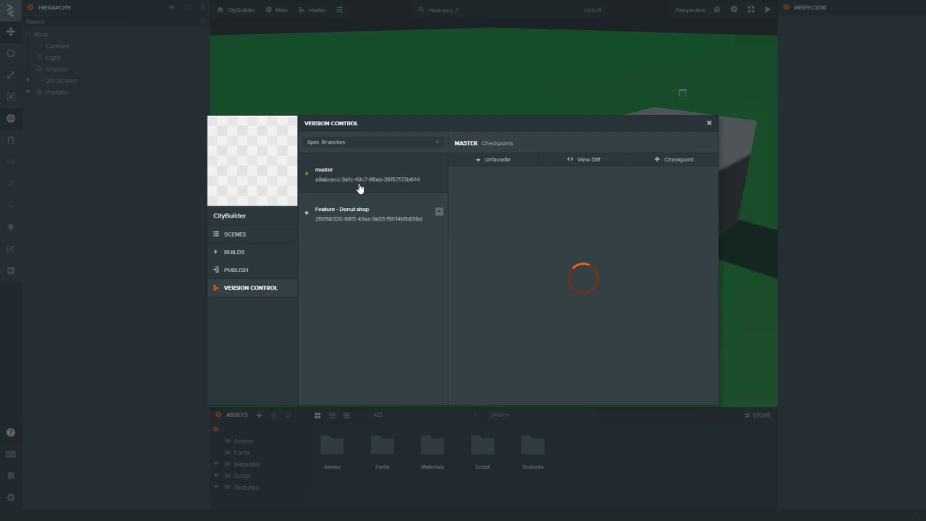
left_click(369, 220)
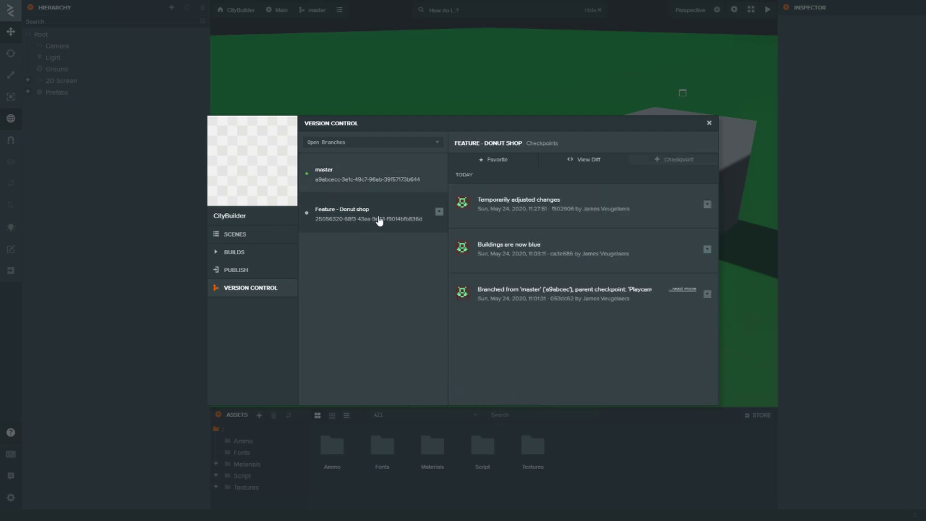
left_click(439, 212)
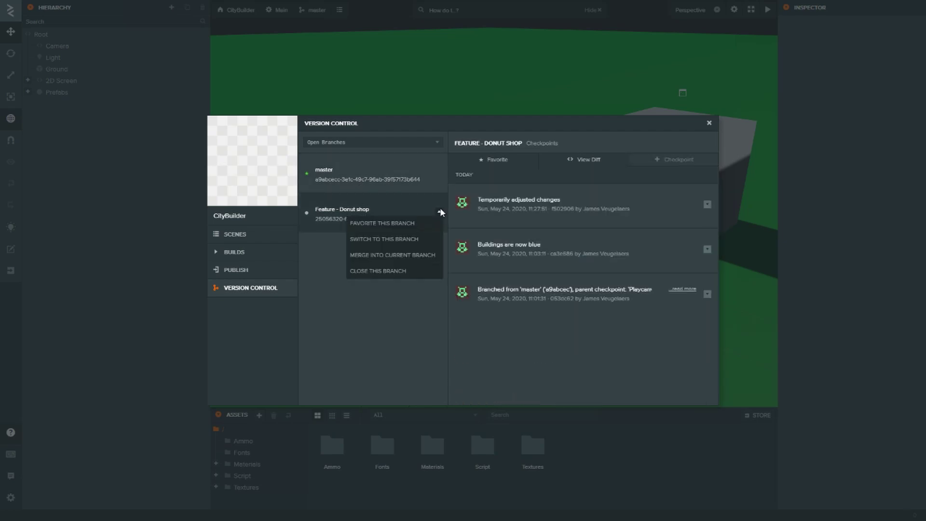
left_click(390, 255)
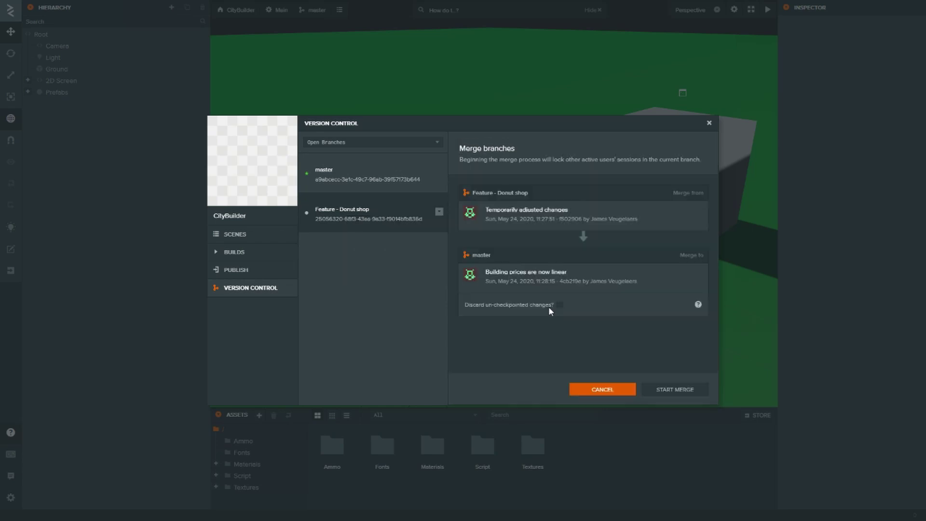
left_click(676, 390)
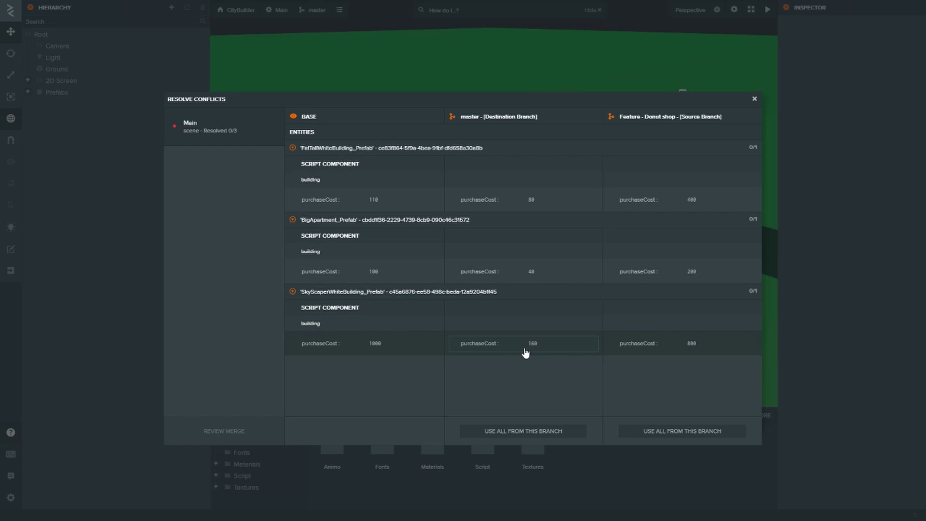
Step: Try resolving the purchaseCost conflicts one by one with values from either branch, and clear the choices again
left_click(690, 351)
left_click(684, 199)
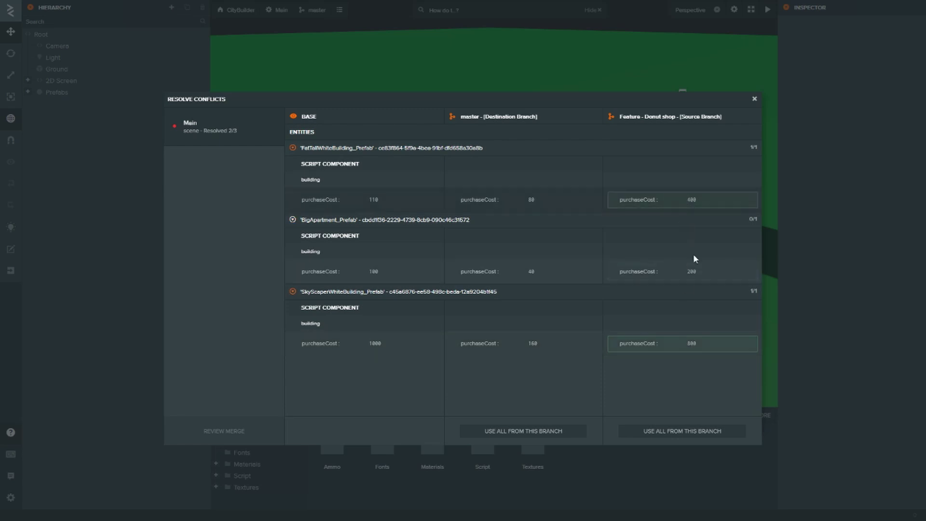
left_click(692, 275)
left_click(689, 273)
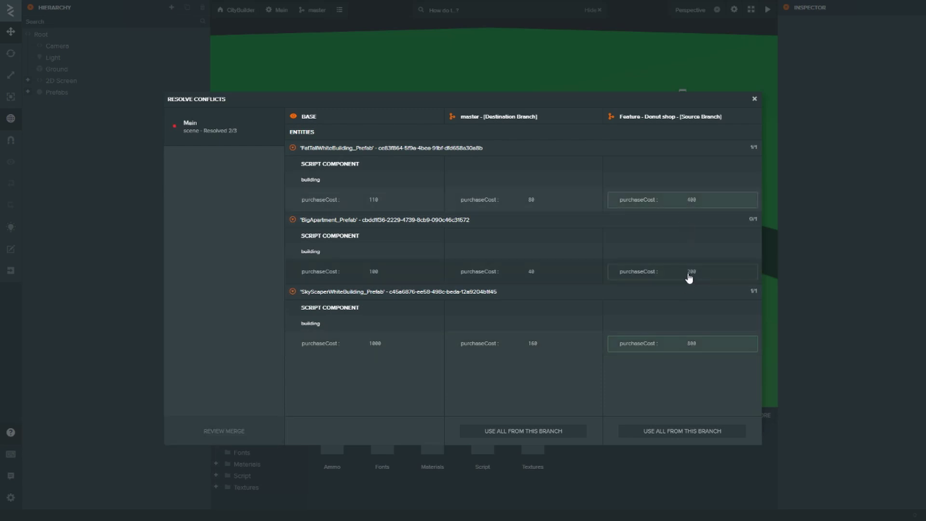
left_click(556, 271)
left_click(585, 278)
left_click(682, 202)
left_click(695, 347)
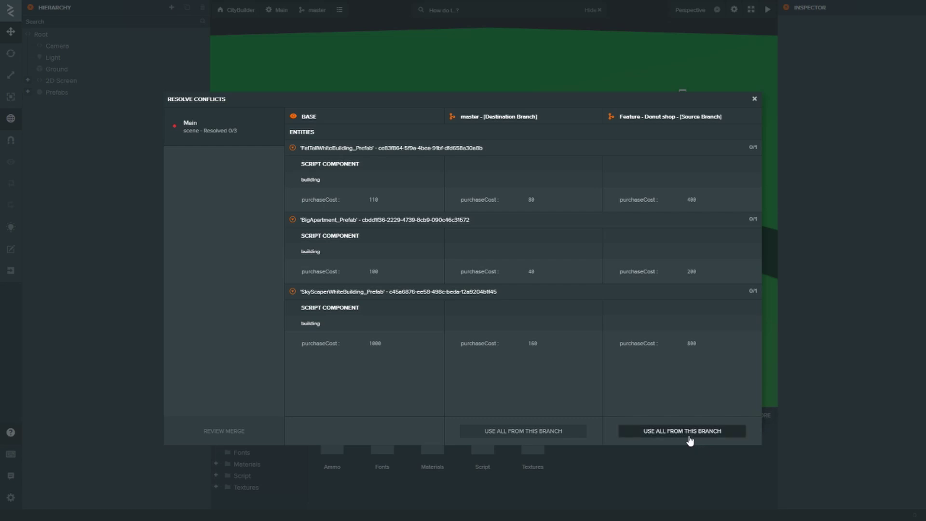
Step: Resolve all purchaseCost conflicts in the Main scene with the values from the master branch
left_click(523, 201)
left_click(535, 431)
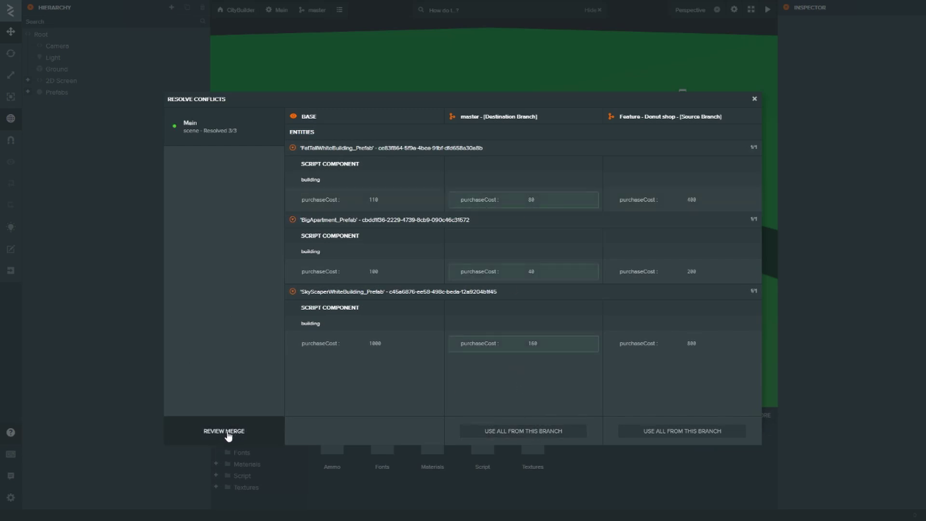
Step: Review the resolved merge of Feature - Donut shop into master and complete it
left_click(229, 431)
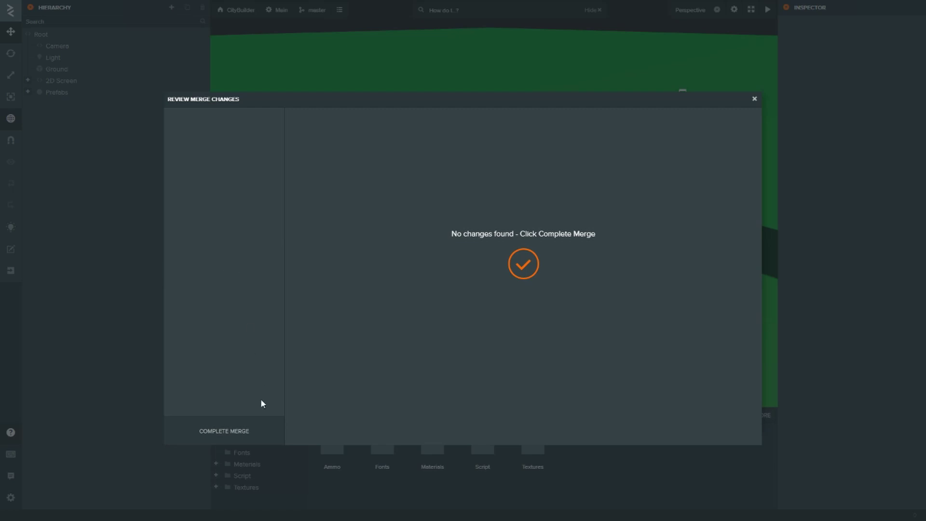
left_click(265, 423)
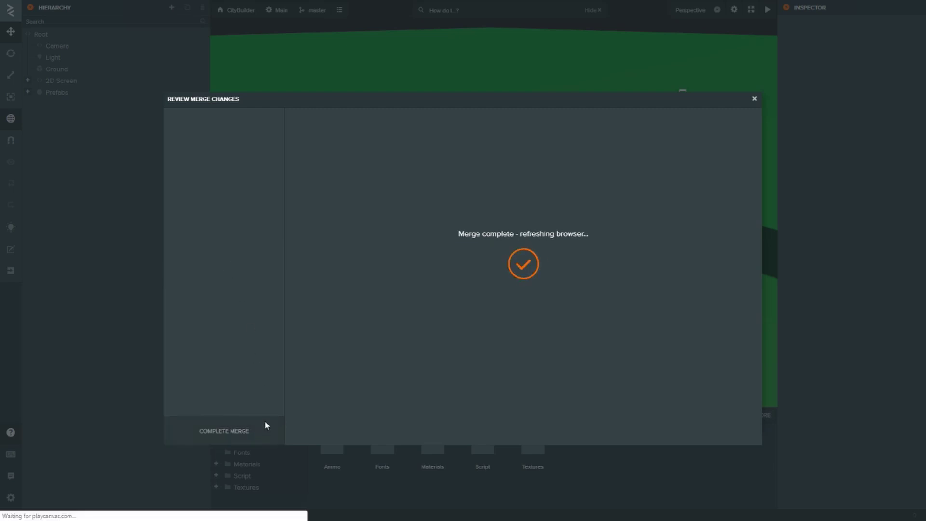
Step: Compare master's latest checkpoint "Merged branch 'Feature - Donut shop' into 'master'" with the checkpoint "Building prices are now linear"
left_click(314, 11)
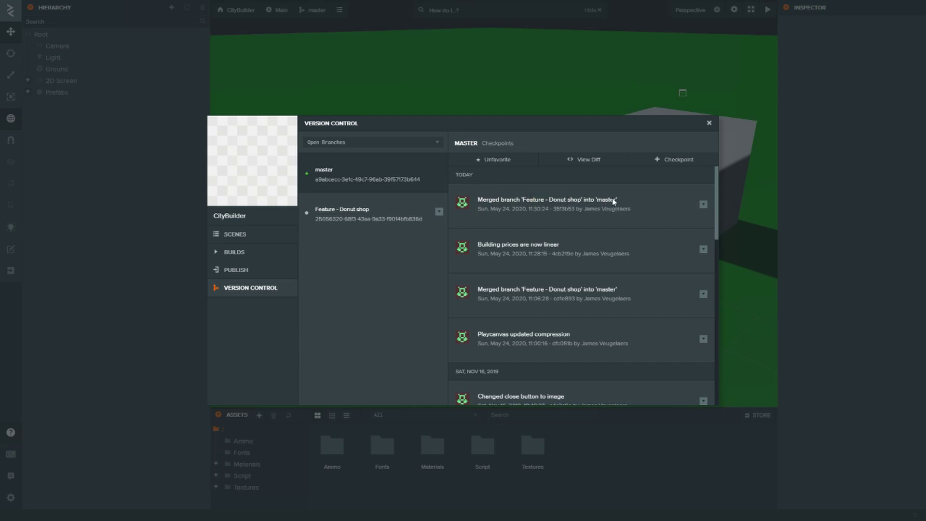
left_click_drag(532, 296, 608, 291)
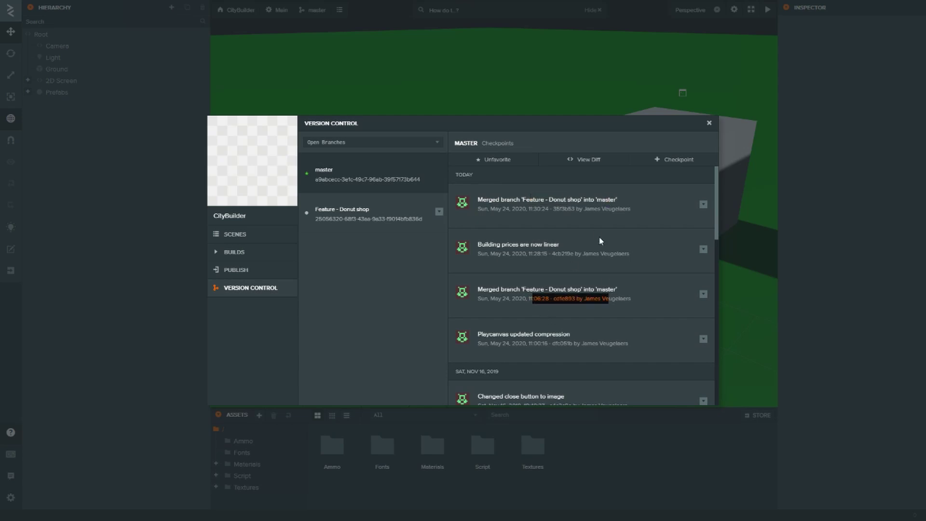
left_click(598, 163)
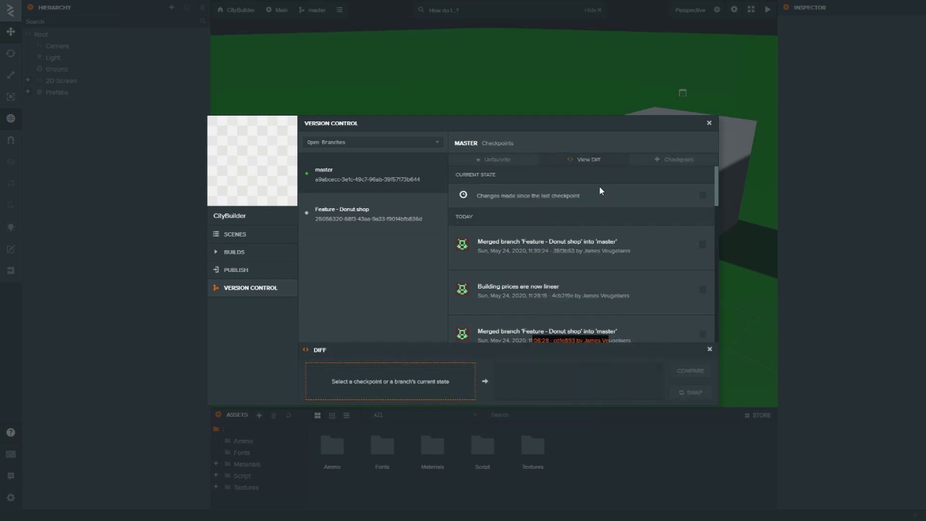
left_click(702, 245)
left_click(703, 290)
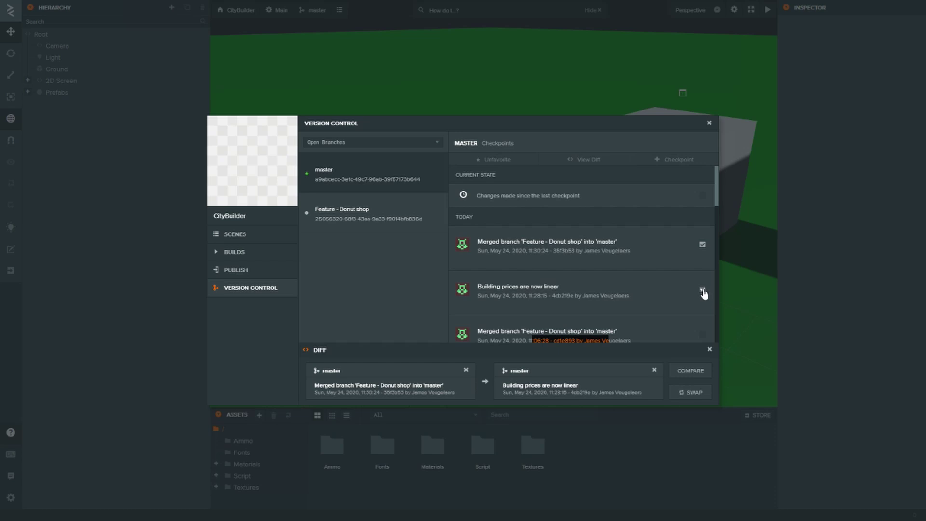
left_click(695, 369)
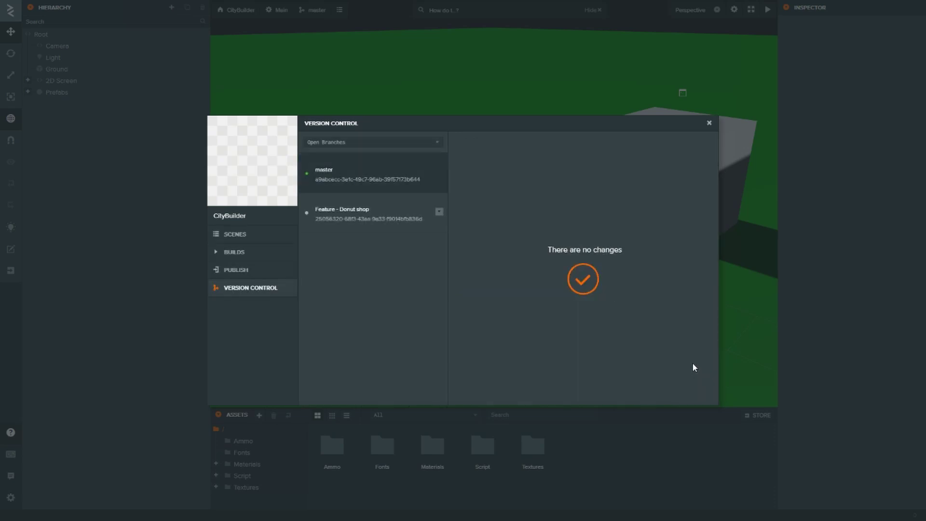